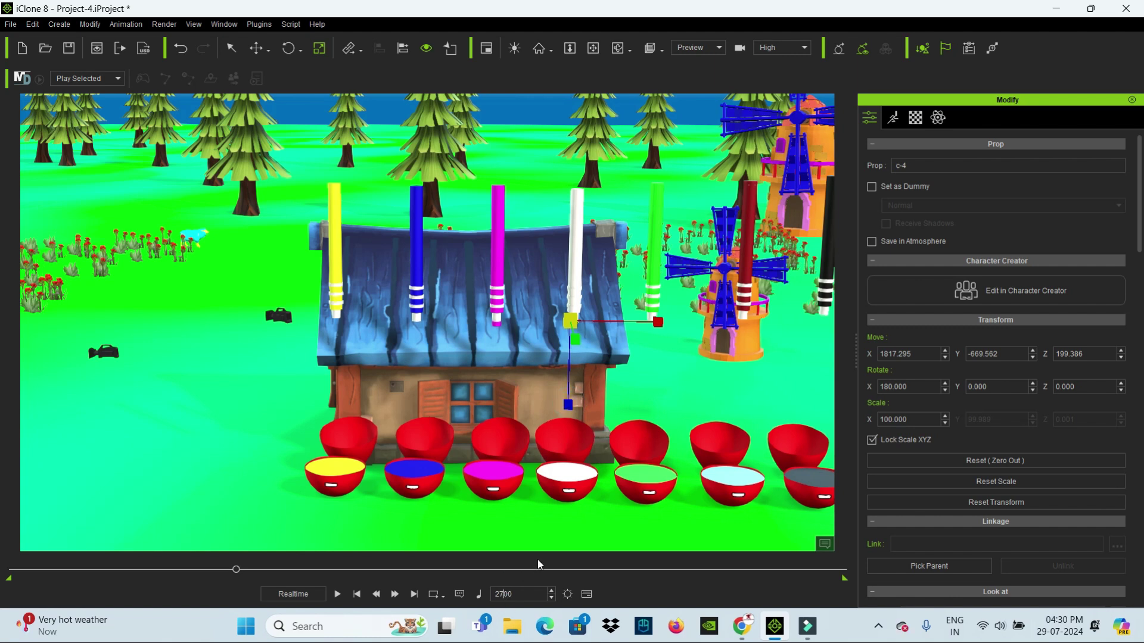
Stretch white pencil c-4 down into the white bowl at frame 2730, then check it retracts by frame 2860.
type("30")
key("Return")
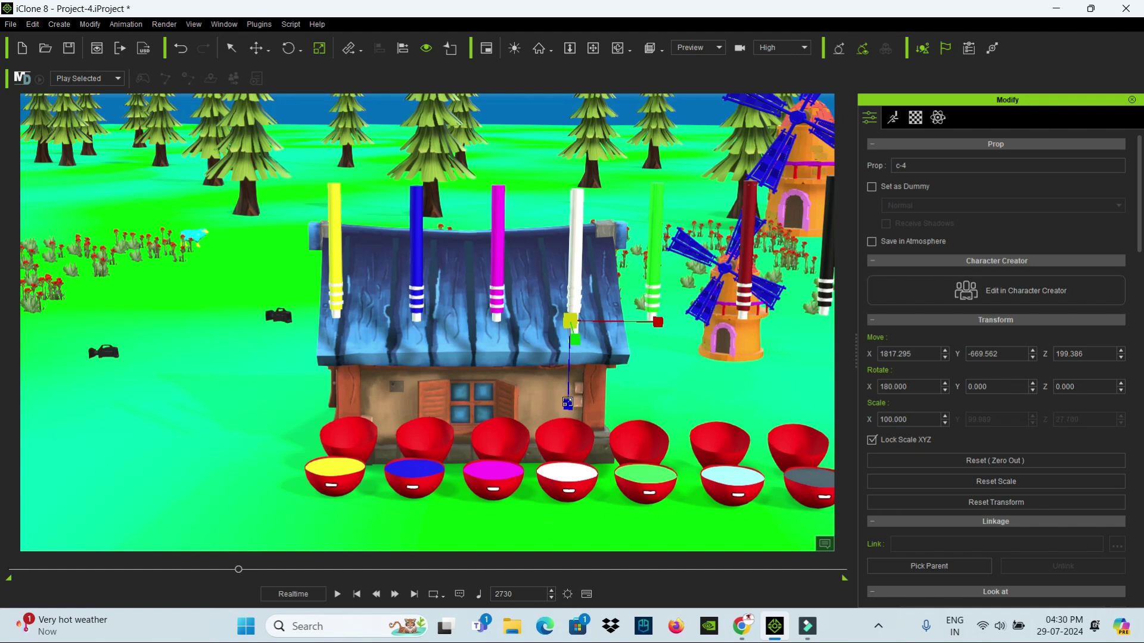
left_click_drag(558, 454, 570, 493)
type("2830")
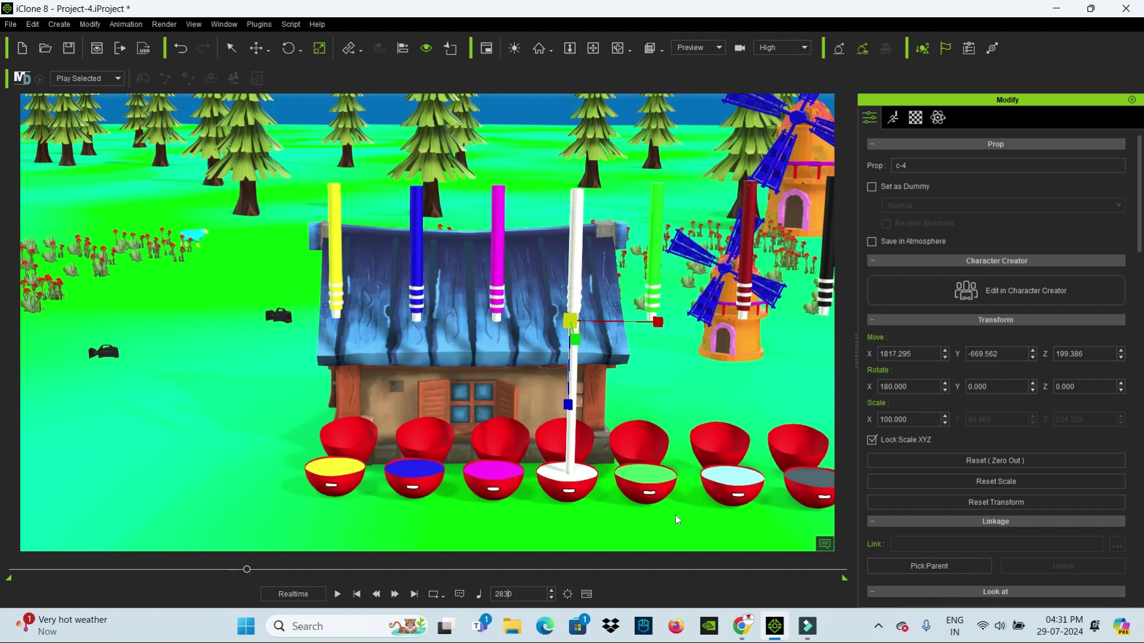
key("BackSpace")
type("6")
key("Return")
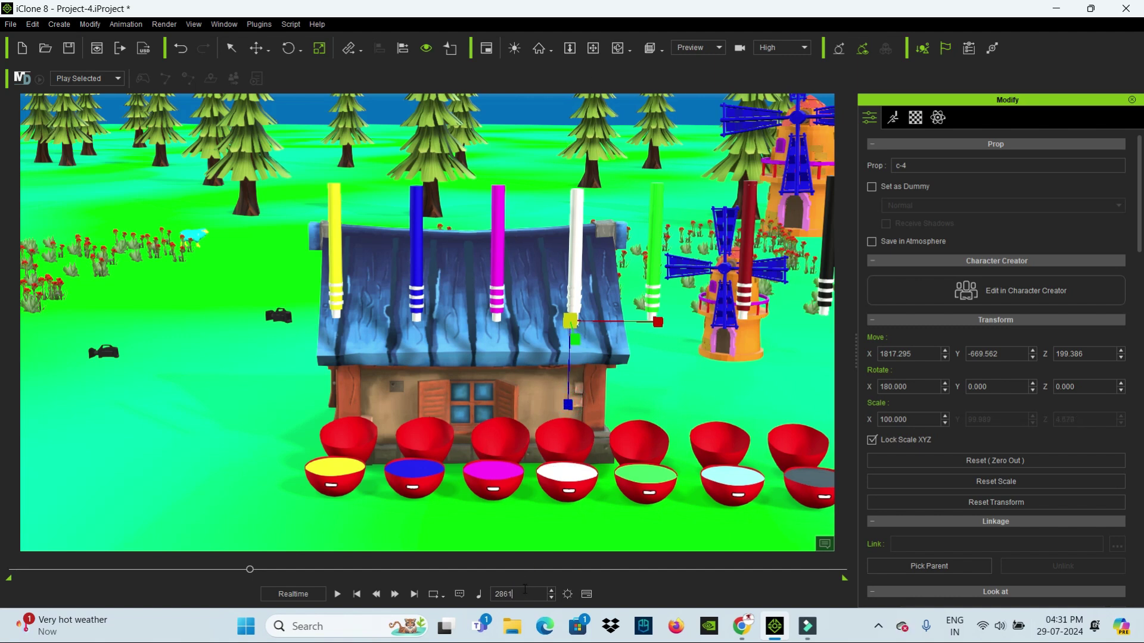
key("Return")
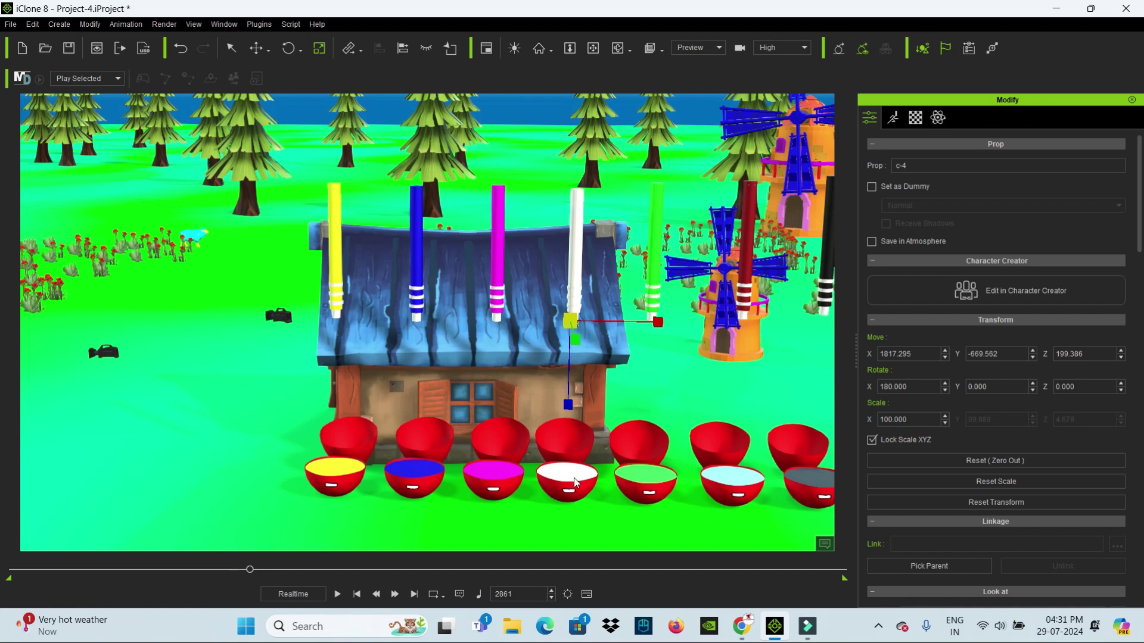
Key the white bowl's liquid EGG2_Sphere001_2 to scale 0 at frame 2730.
left_click(575, 482)
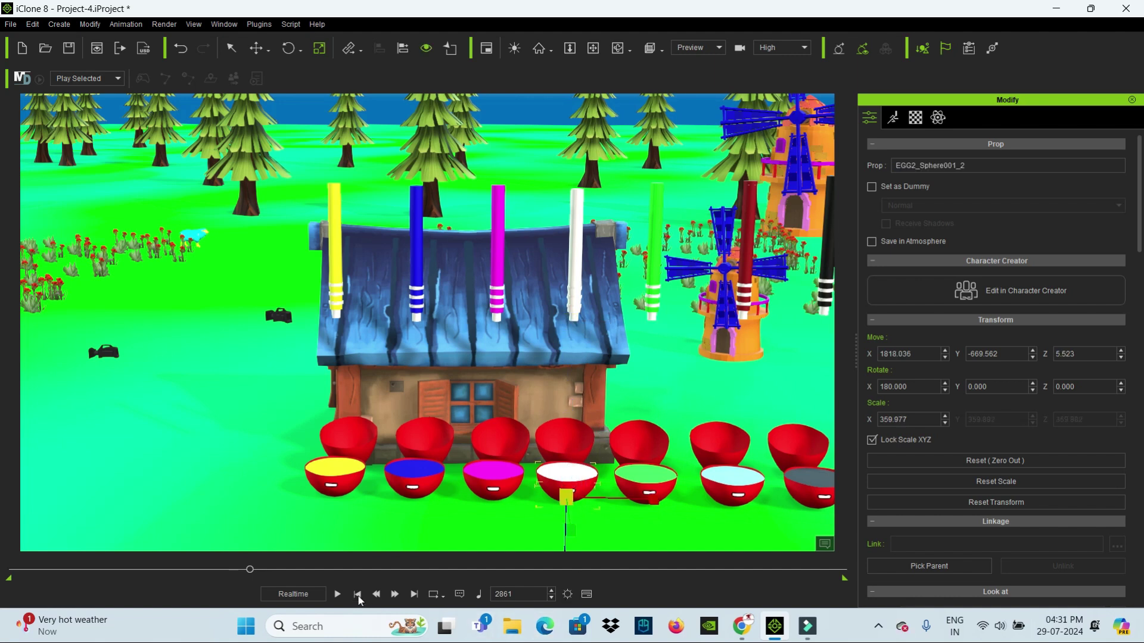
left_click(358, 595)
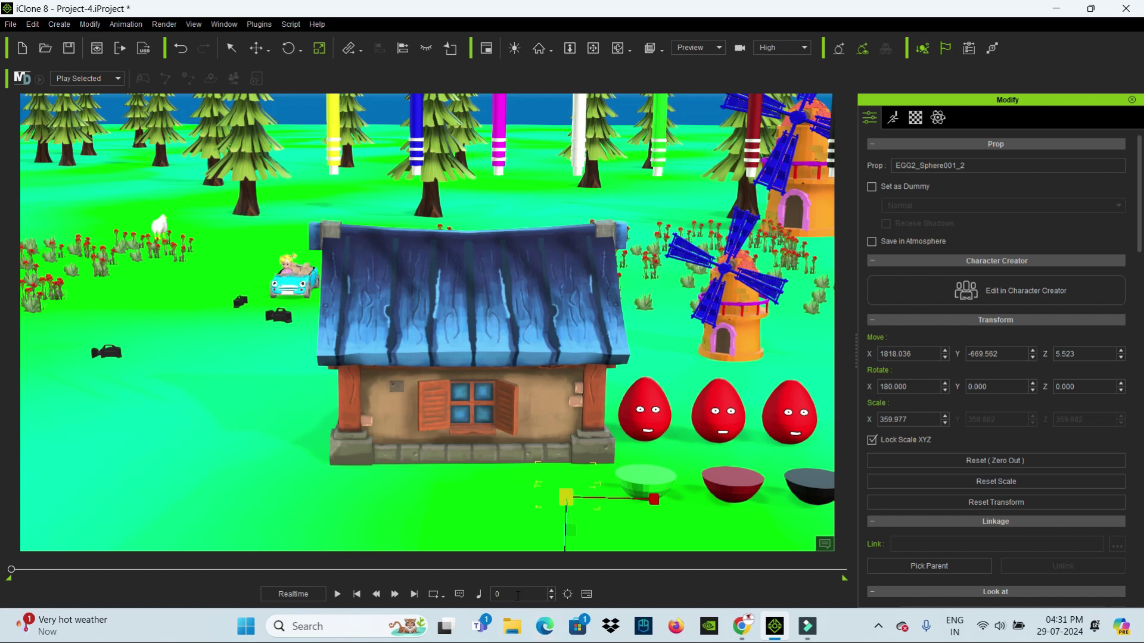
type("27")
type("30")
key("Return")
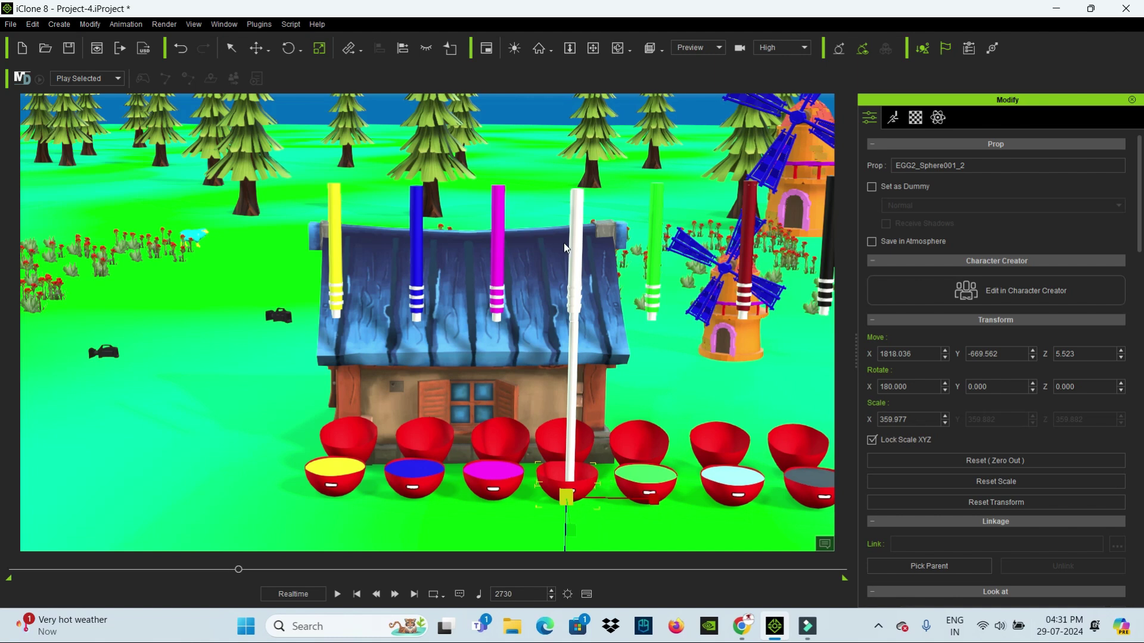
left_click(426, 48)
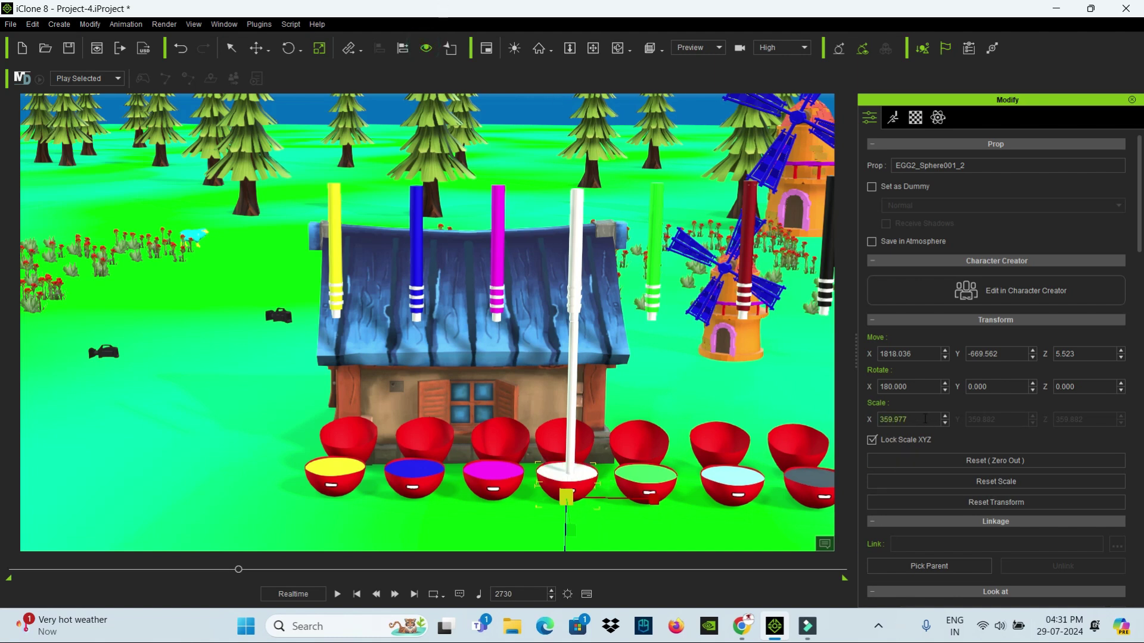
type("0")
key("Return")
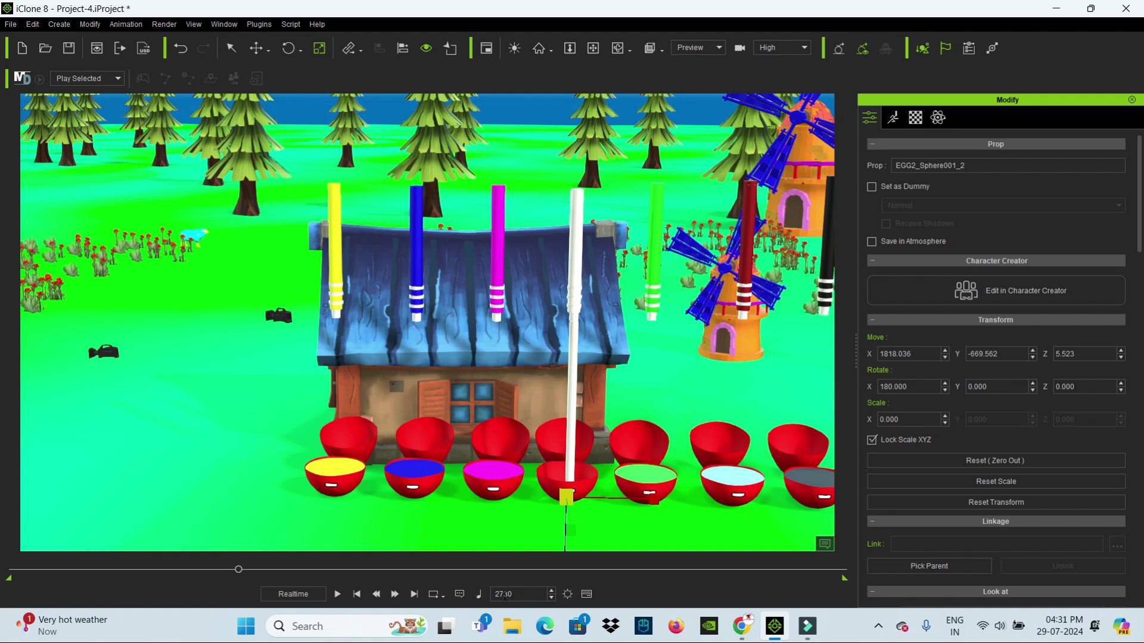
Key the white liquid's scale to 360 at frame 2830.
key("BackSpace")
type("8")
key("Return")
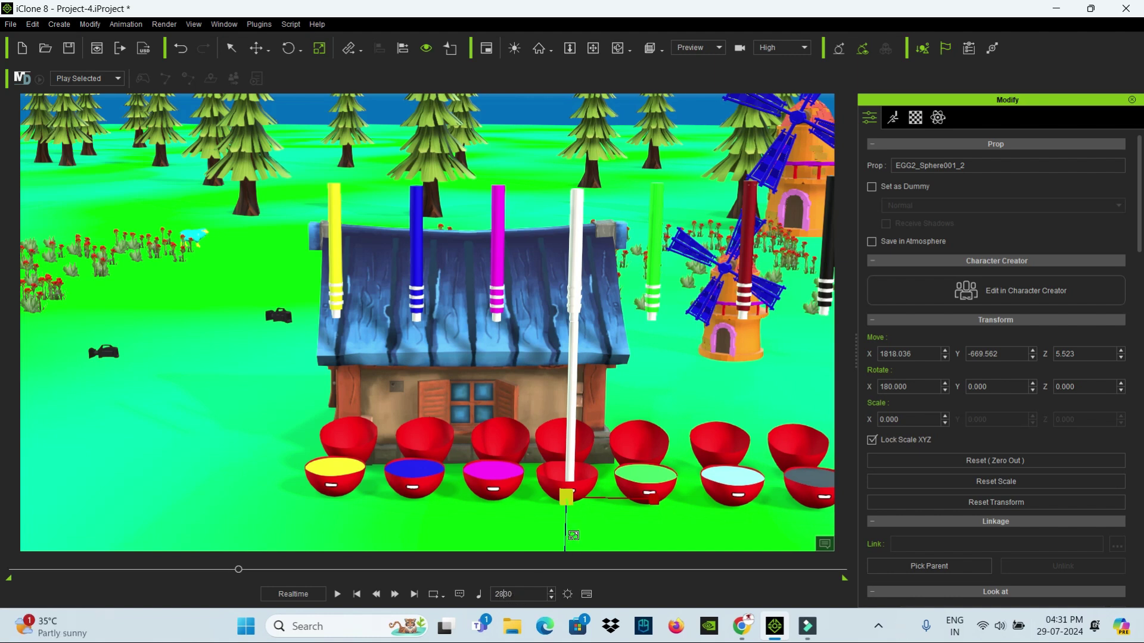
double_click(908, 420)
type("3")
type("0")
key("Return")
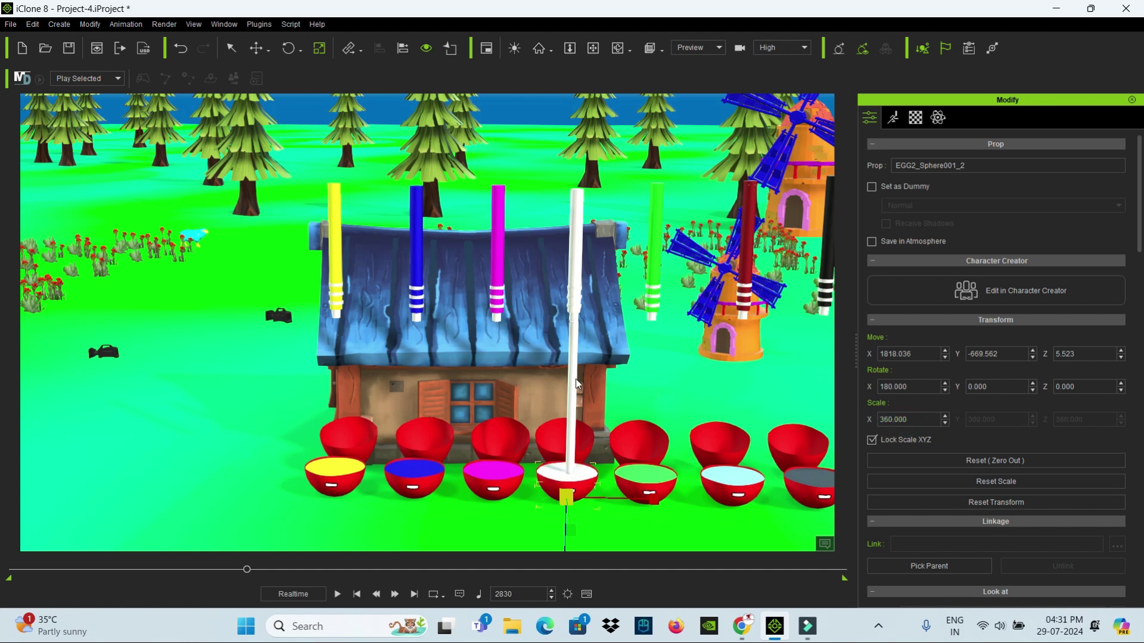
Scrub back before frame 2730 and play the animation to check the liquid filling.
left_click_drag(246, 570, 236, 570)
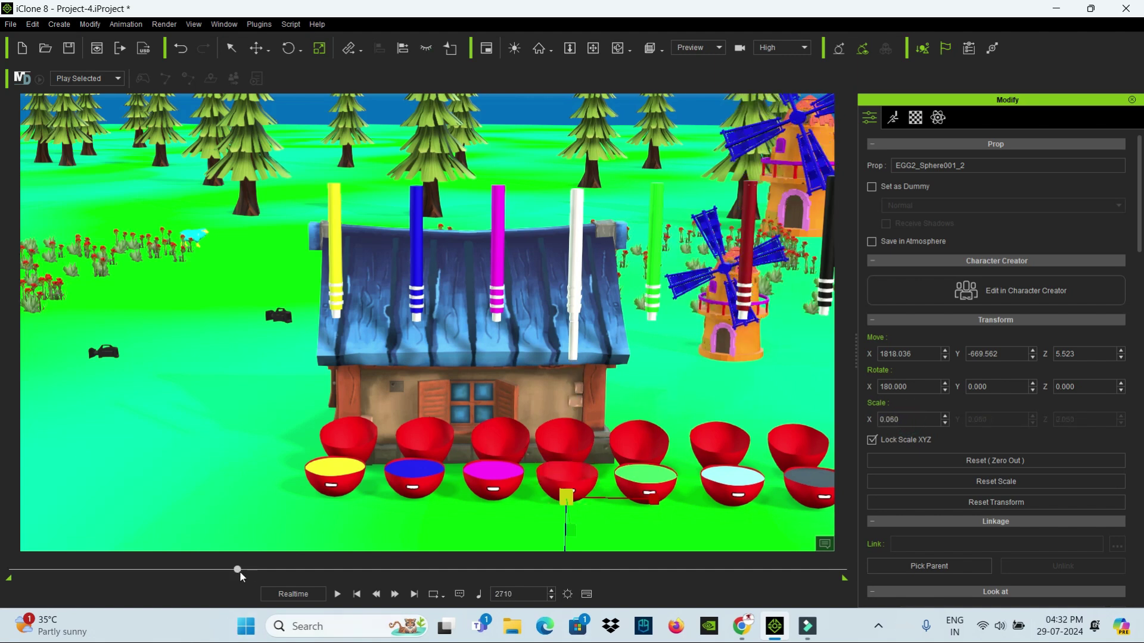
key("space")
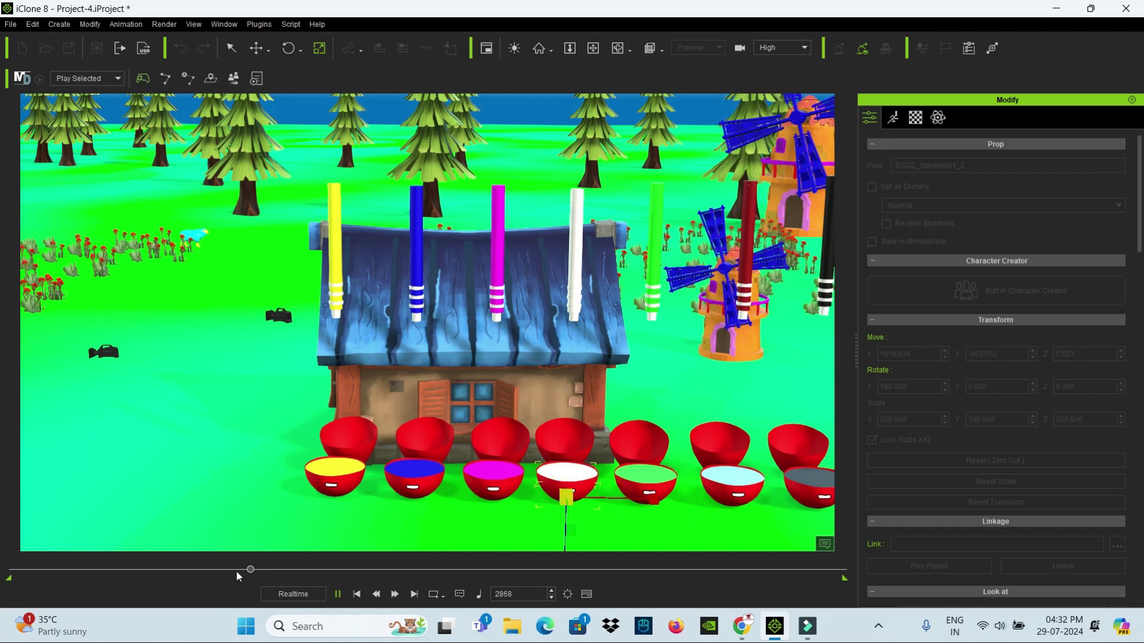
key("space")
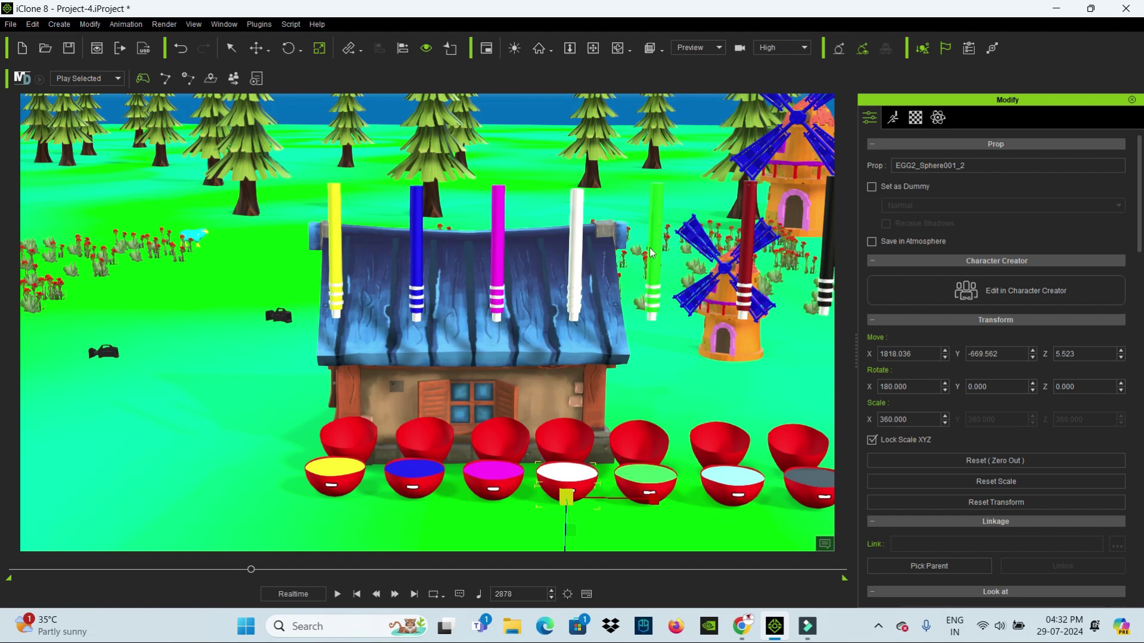
key("F8")
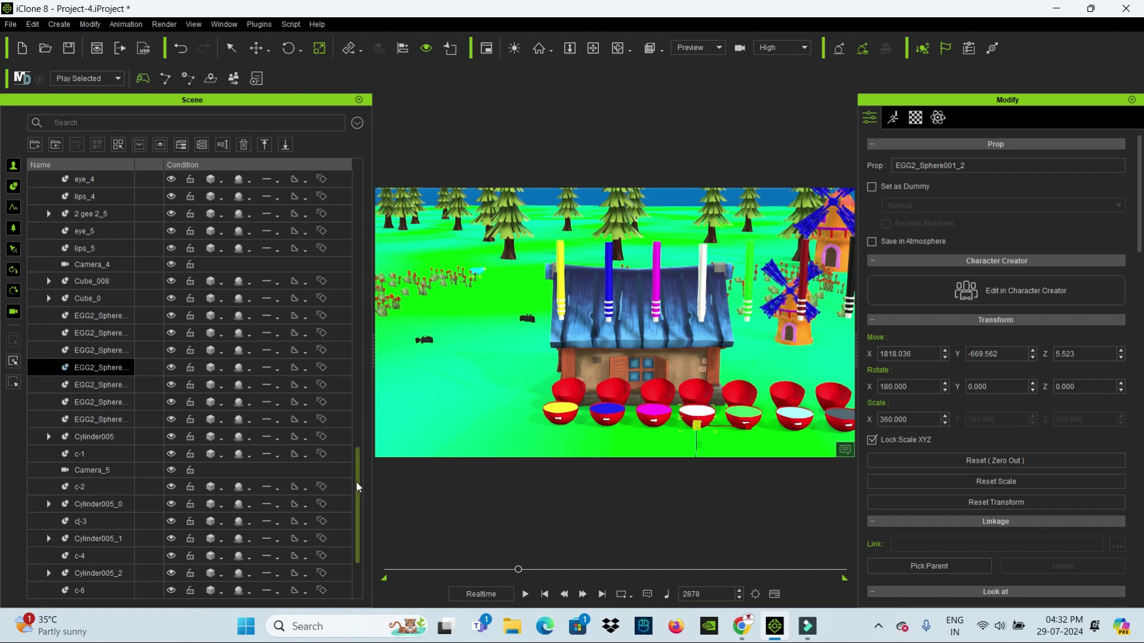
Select the green pencil c-6 from the scene list and go to frame 2860.
scroll(357, 481, "down", 2)
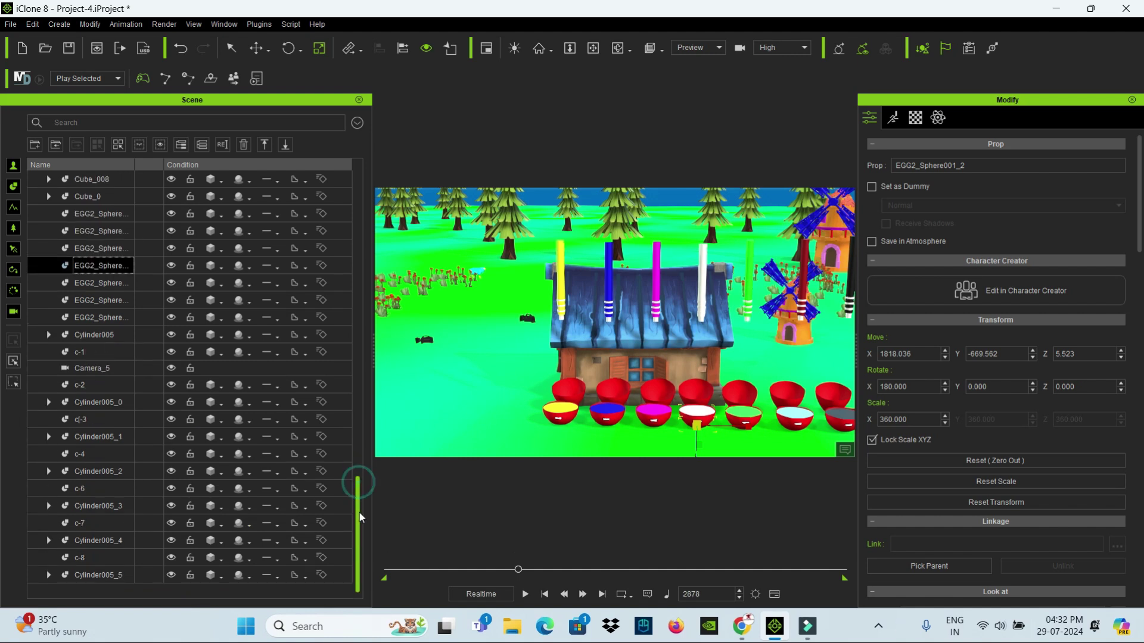
left_click(100, 489)
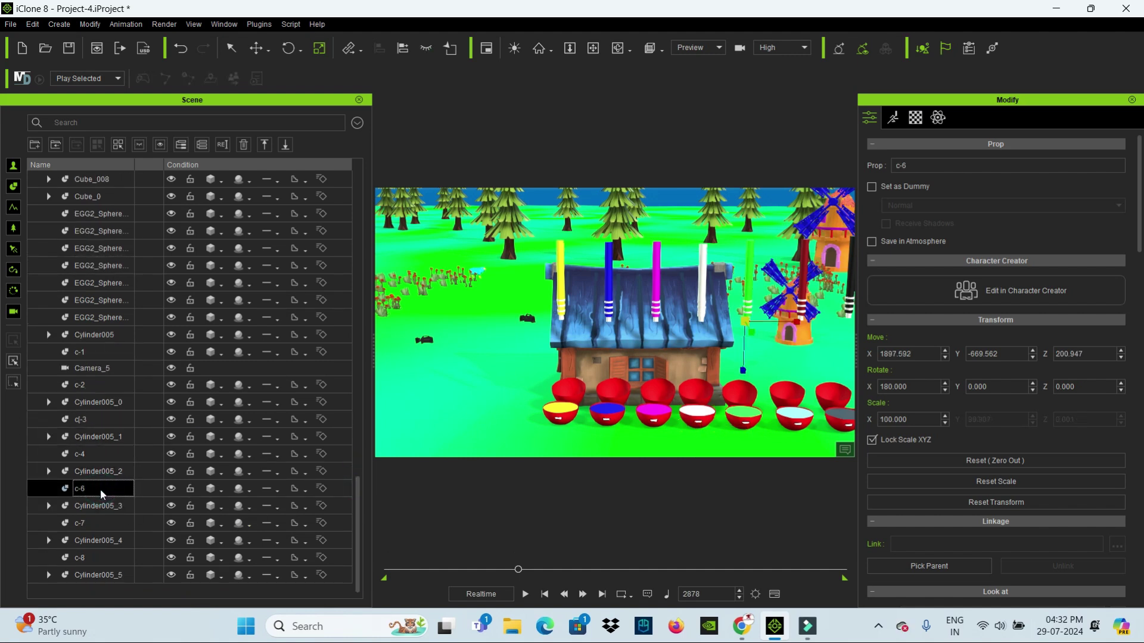
key("F8")
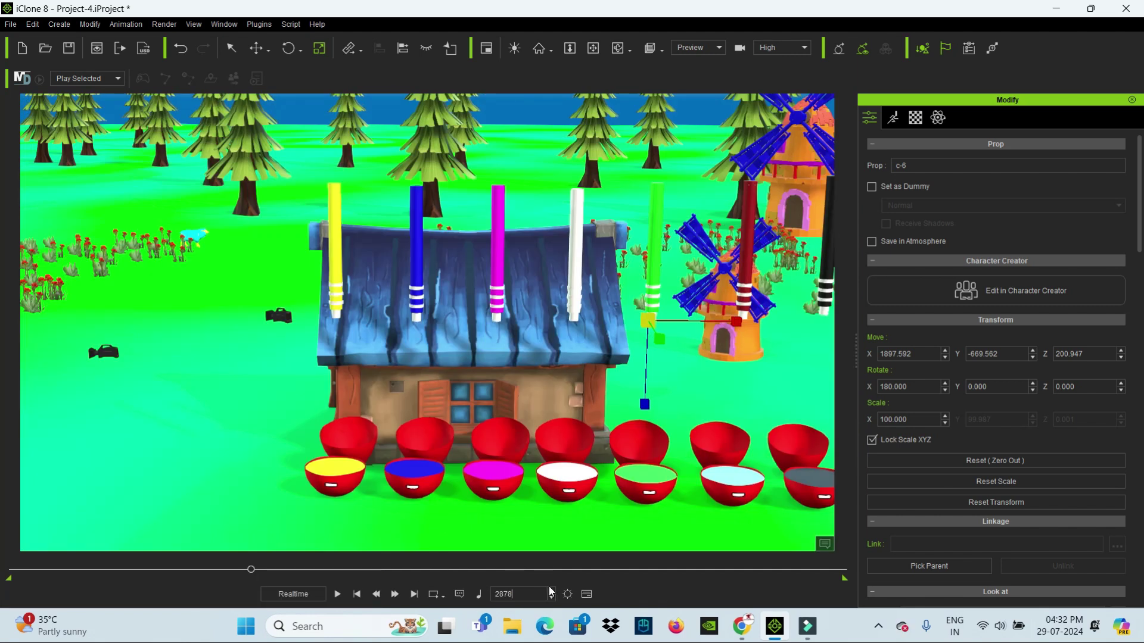
key("BackSpace")
key("BackSpace")
type("60")
key("Return")
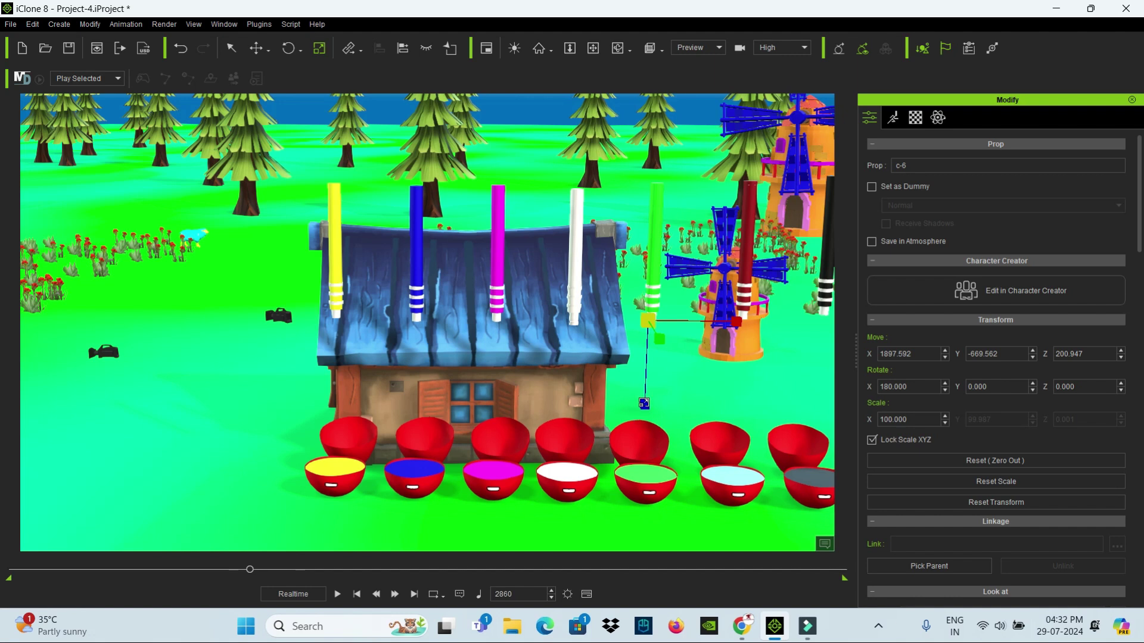
At frame 2890, stretch c-6 down into the green bowl with the Z scale handle.
left_click(429, 49)
key("BackSpace")
key("BackSpace")
type("90")
key("Return")
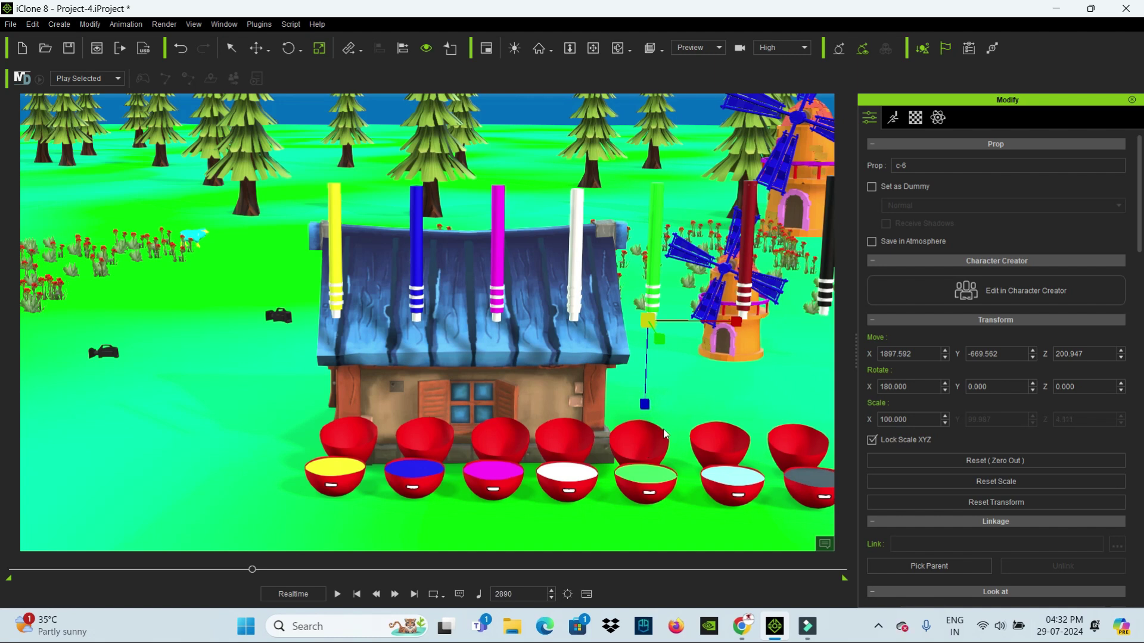
left_click_drag(645, 401, 636, 572)
left_click_drag(641, 413, 635, 520)
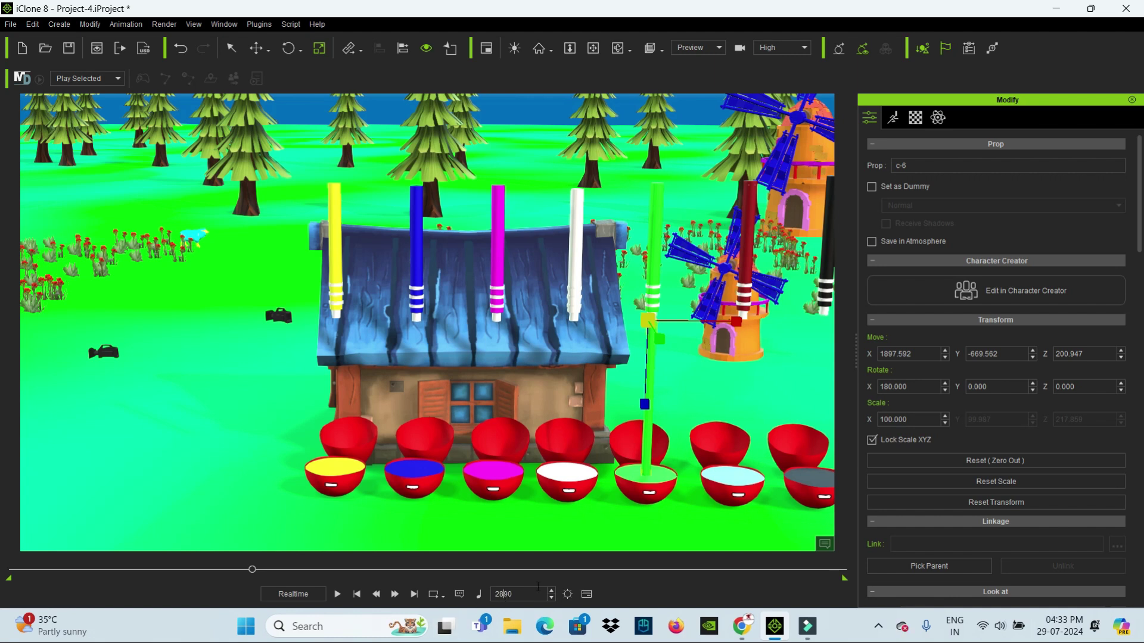
type("9")
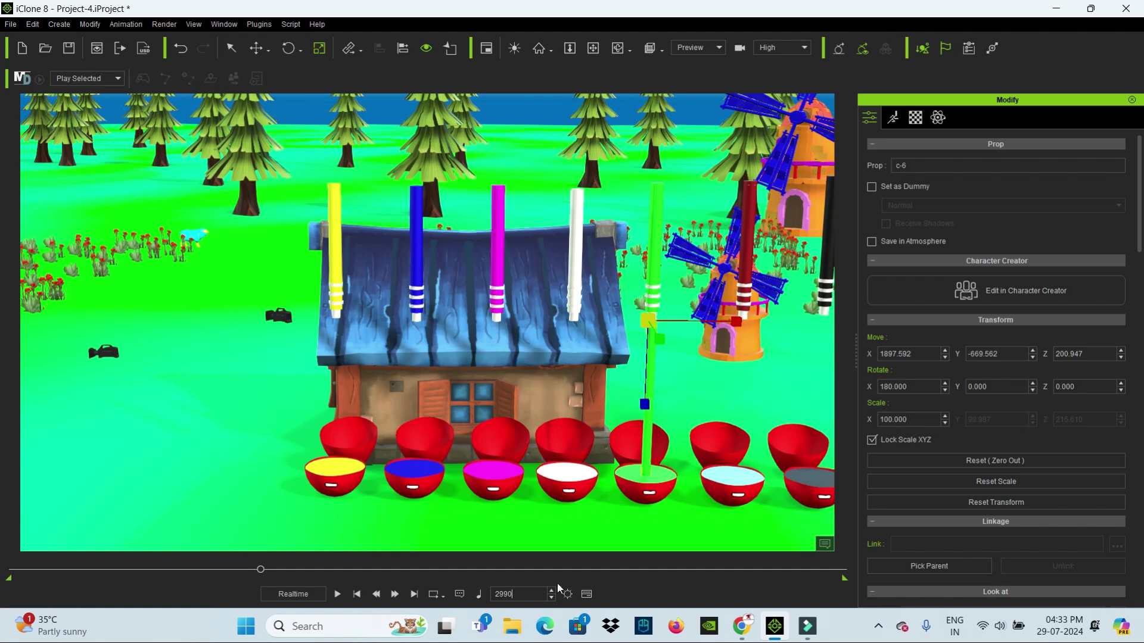
At frame 3020, pull c-6 back out of the bowl, then return to frame 2890.
key("ctrl+a")
type("3")
type("0")
key("Return")
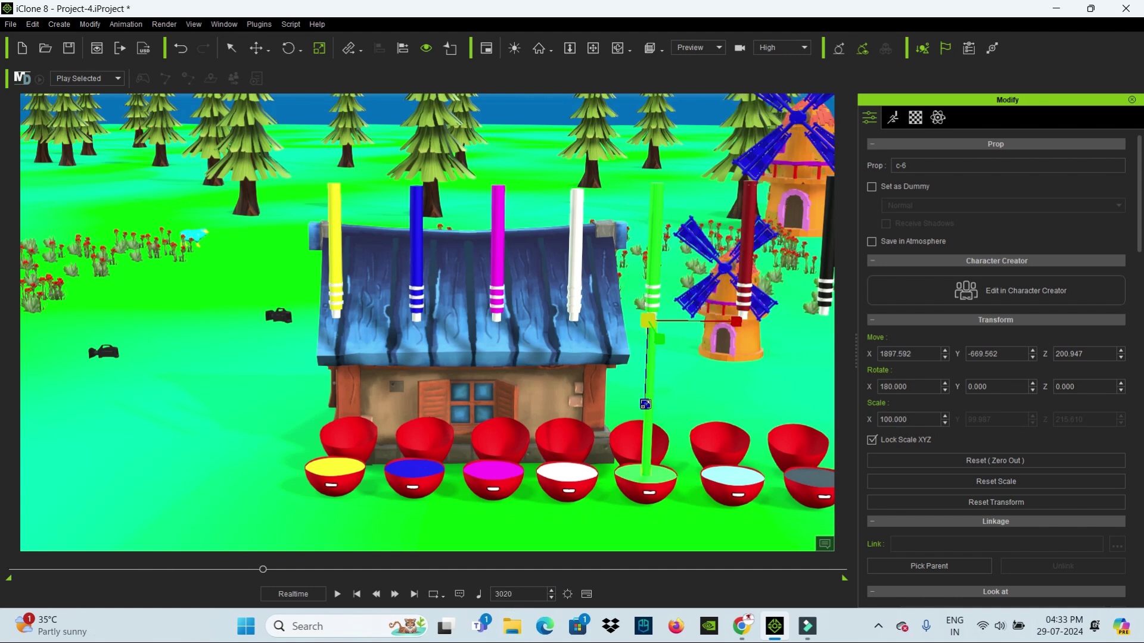
left_click_drag(645, 404, 627, 380)
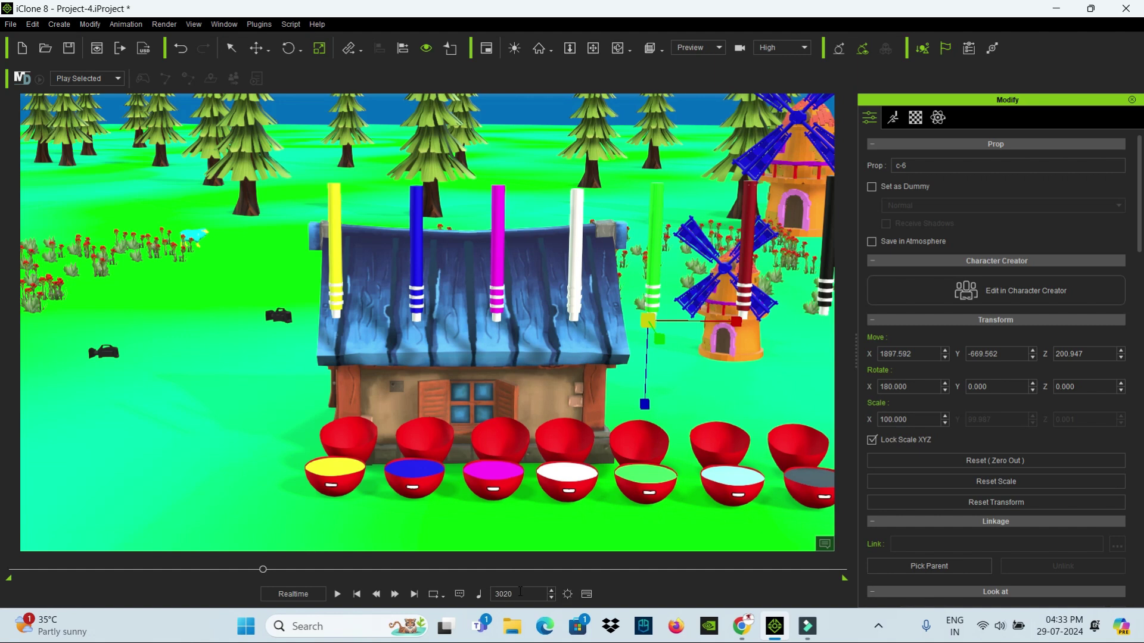
type("3021")
key("Return")
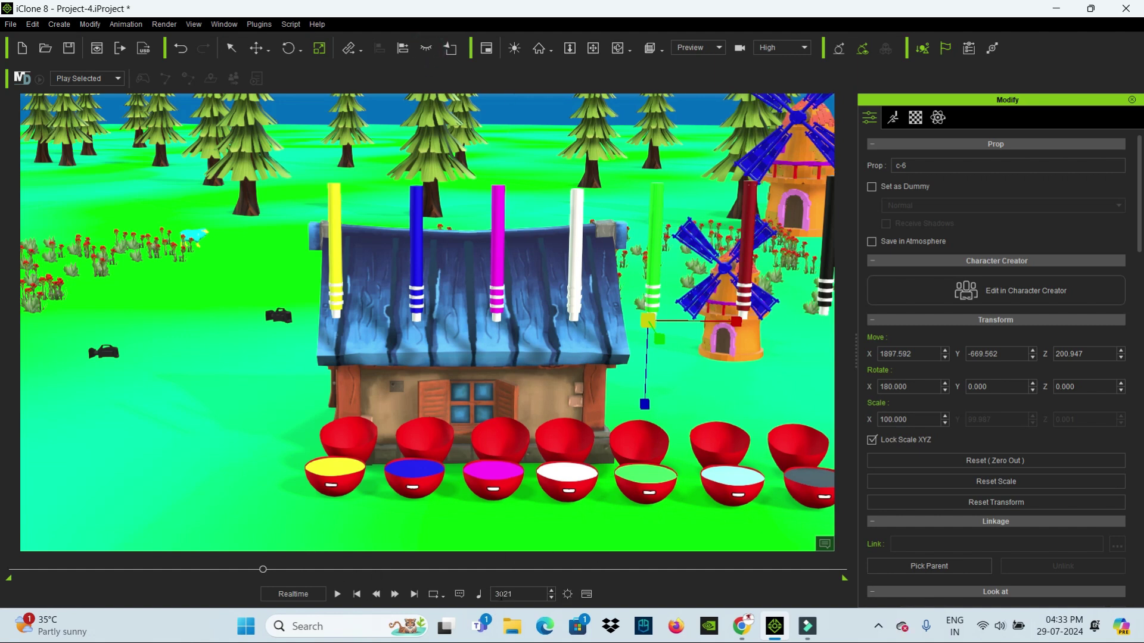
double_click(516, 595)
type("2")
key("Return")
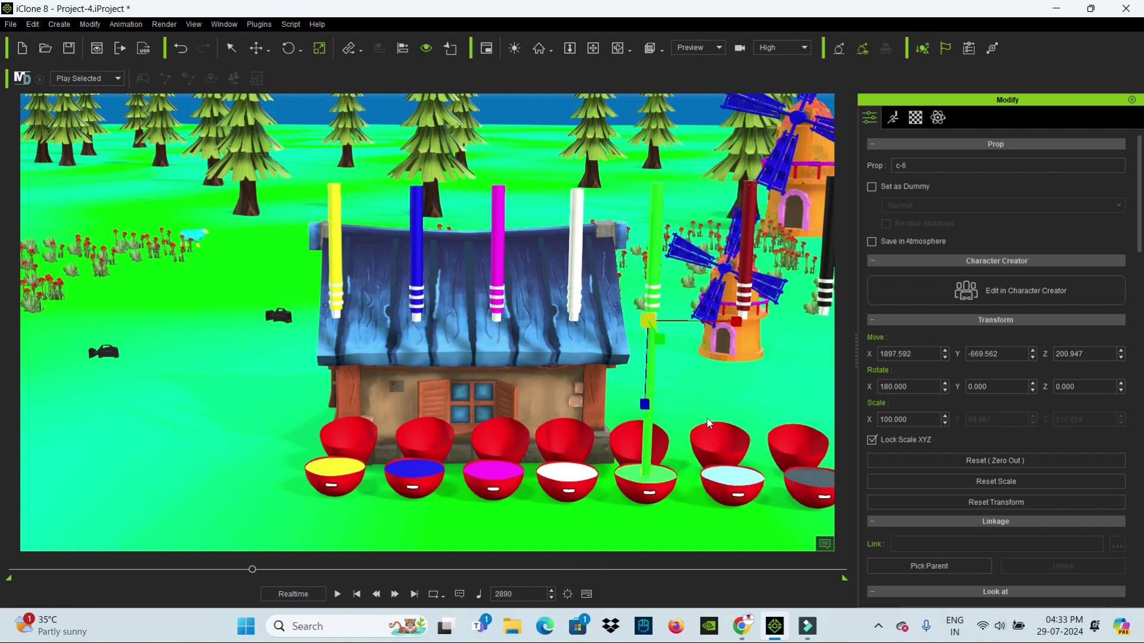
At frame 2890, key green liquid EGG2_Sphere001_3's Scale X to 0, then to 360.
left_click(646, 485)
left_click(357, 594)
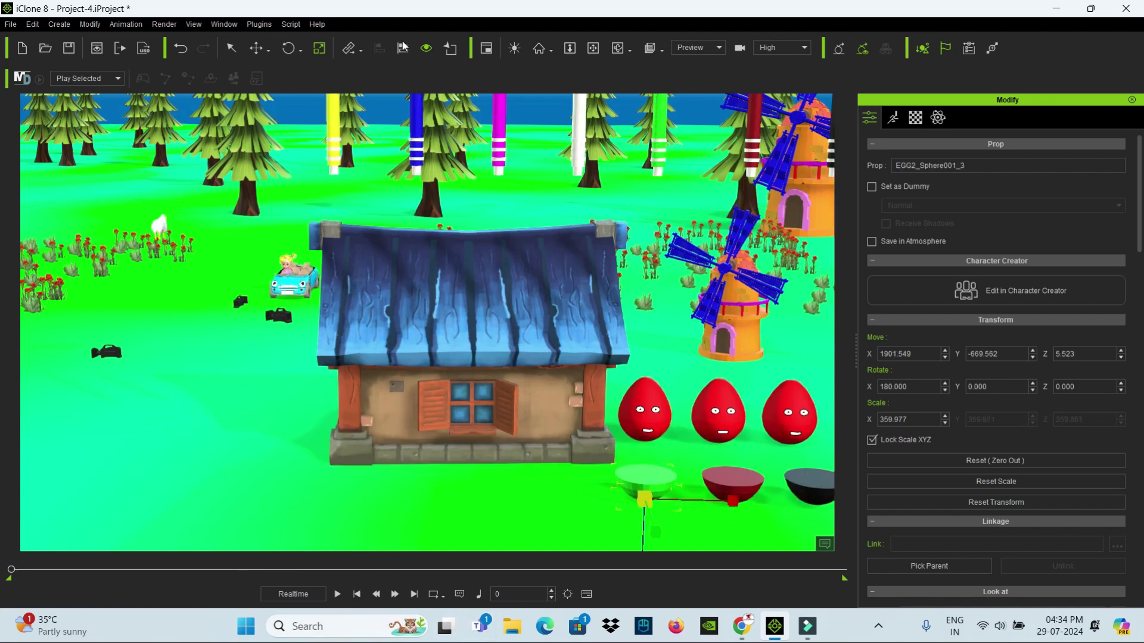
type("2890")
key("Return")
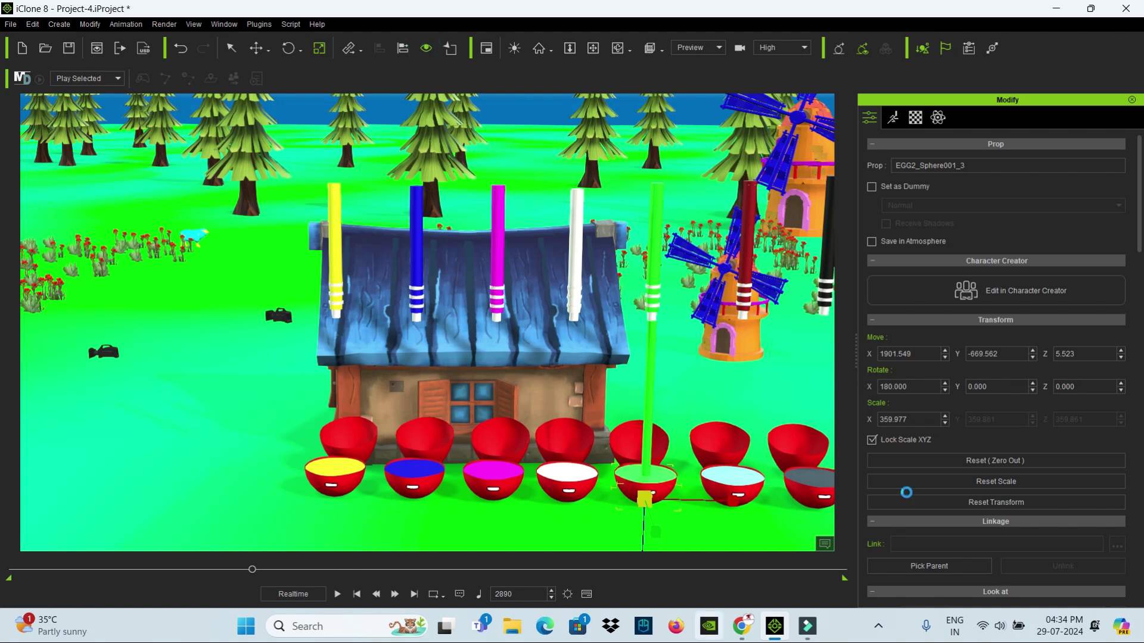
left_click_drag(917, 419, 771, 421)
type("0")
key("Return")
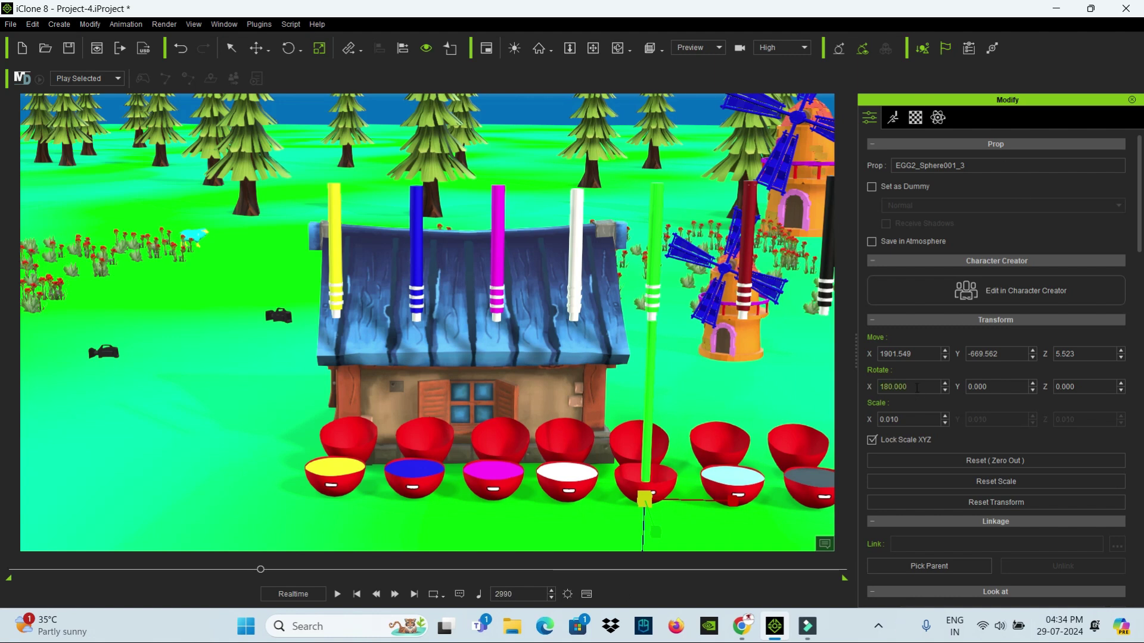
left_click_drag(912, 419, 774, 408)
type("360")
key("Return")
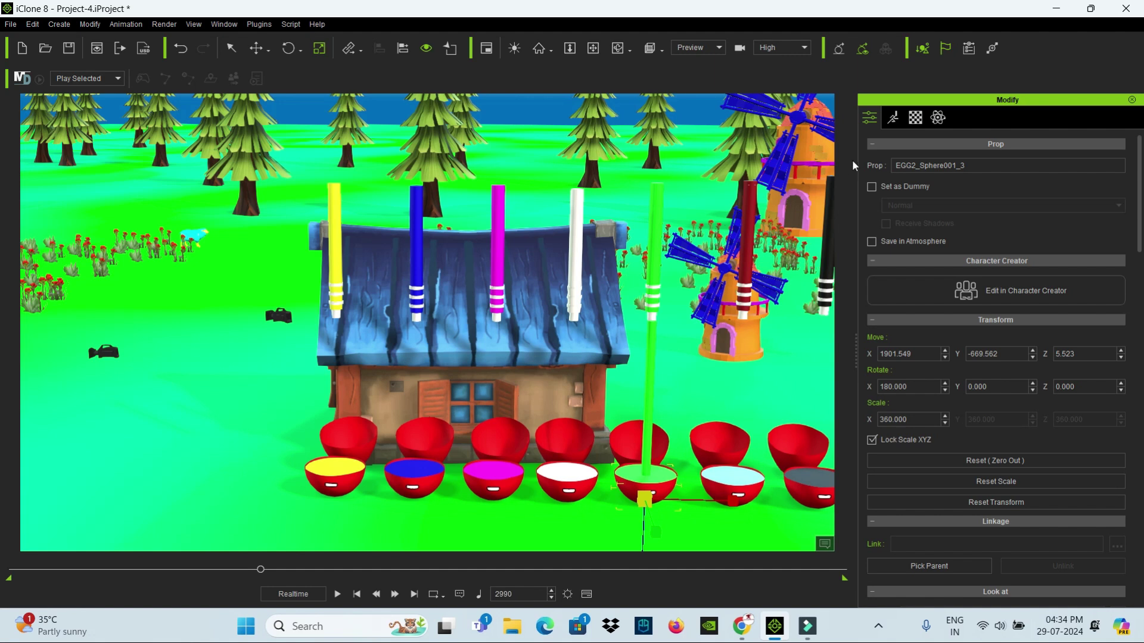
Scrub back in the timeline and play to preview the green liquid animation.
key("F3")
left_click_drag(617, 447, 703, 516)
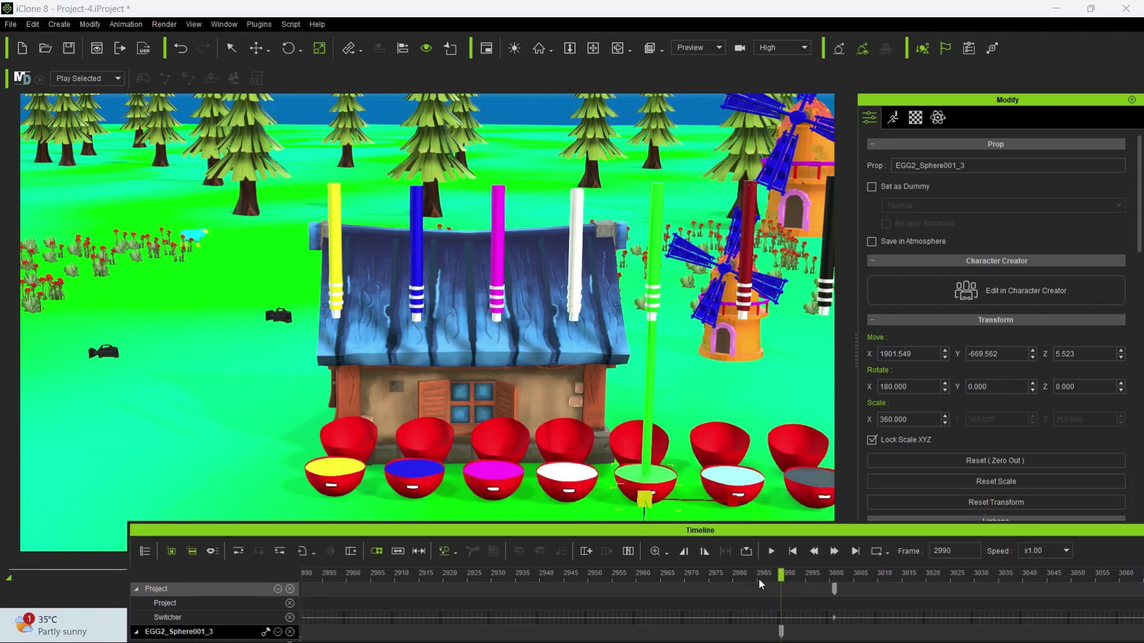
left_click_drag(781, 574, 491, 572)
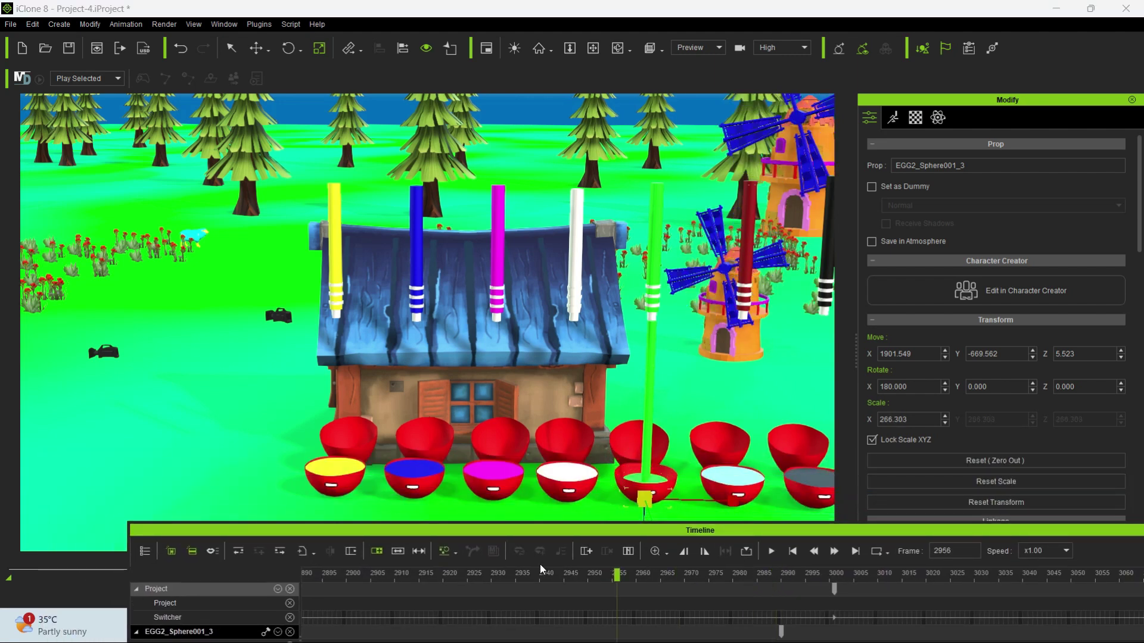
key("space")
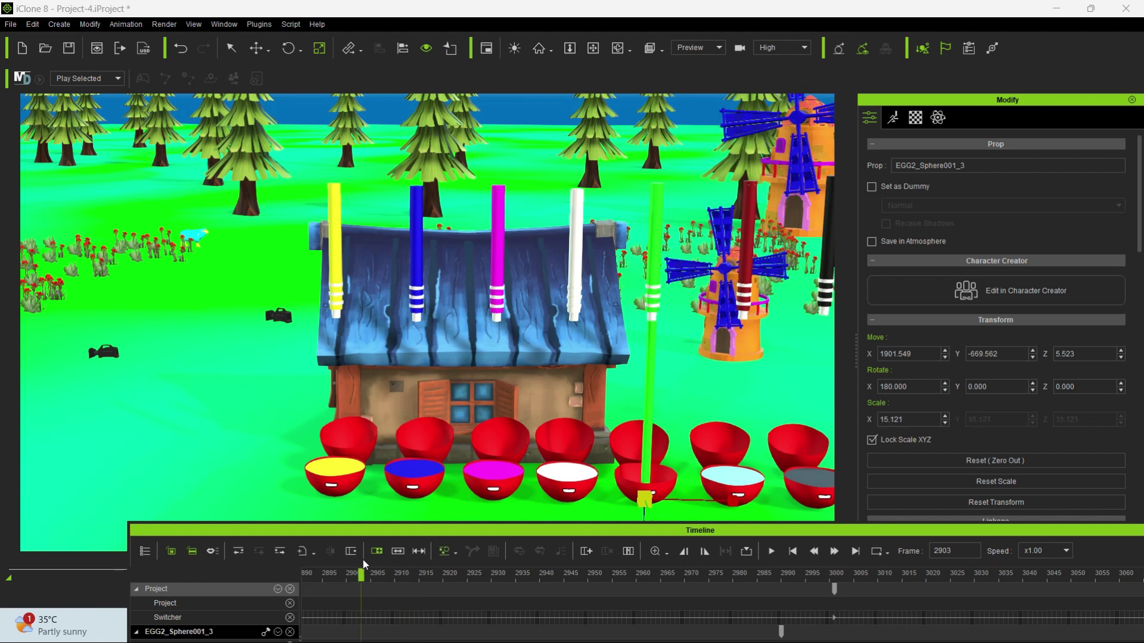
key("space")
scroll(616, 571, "down", 1)
scroll(623, 582, "down", 1)
scroll(623, 584, "down", 1)
scroll(642, 577, "down", 1)
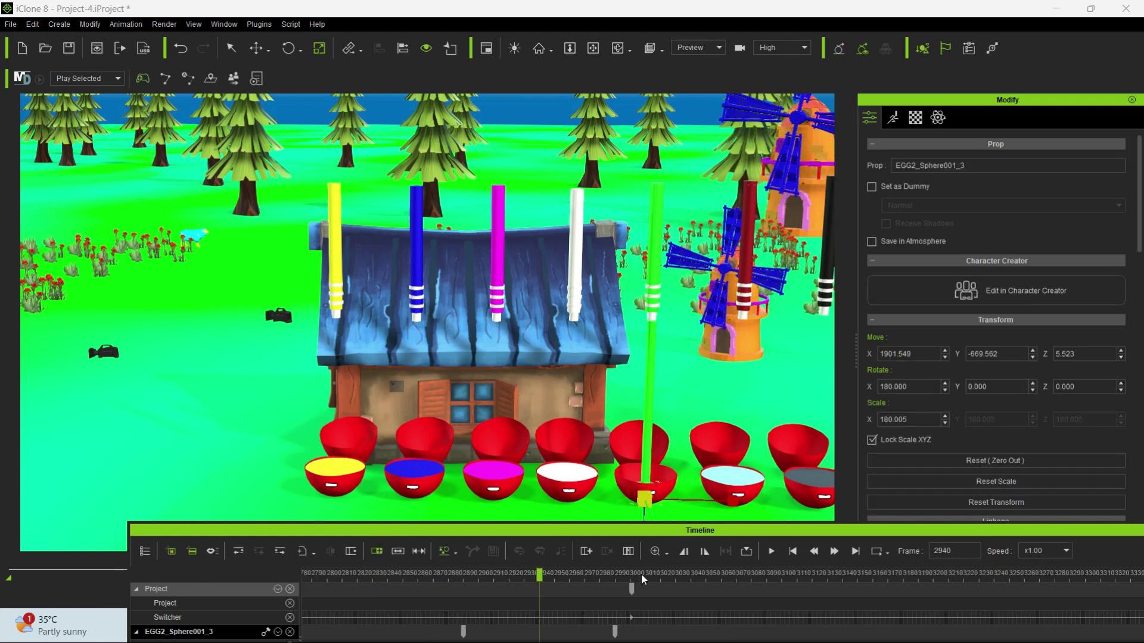
Play the animation from frame 2000 and save the project with Ctrl+S.
double_click(956, 547)
type("2")
key("Return")
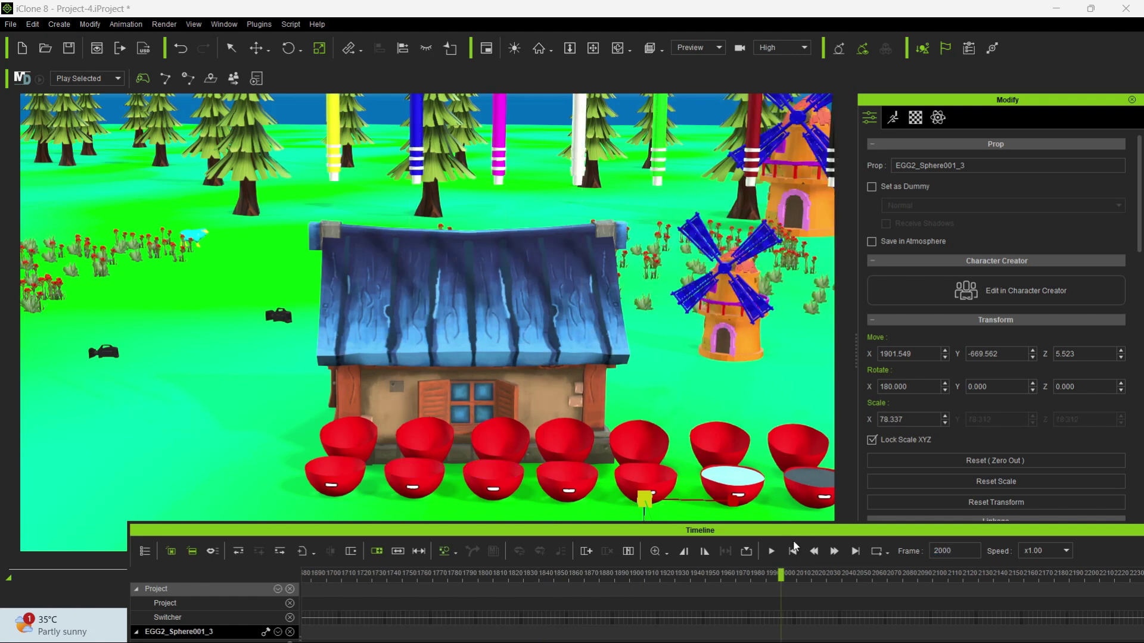
key("alt+3")
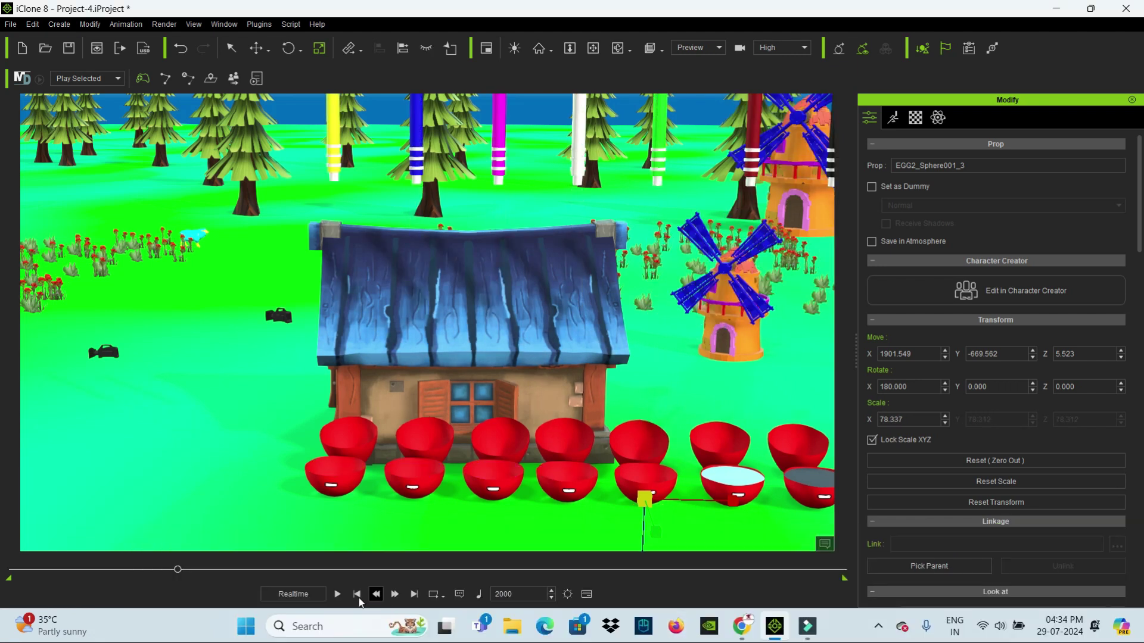
left_click(337, 595)
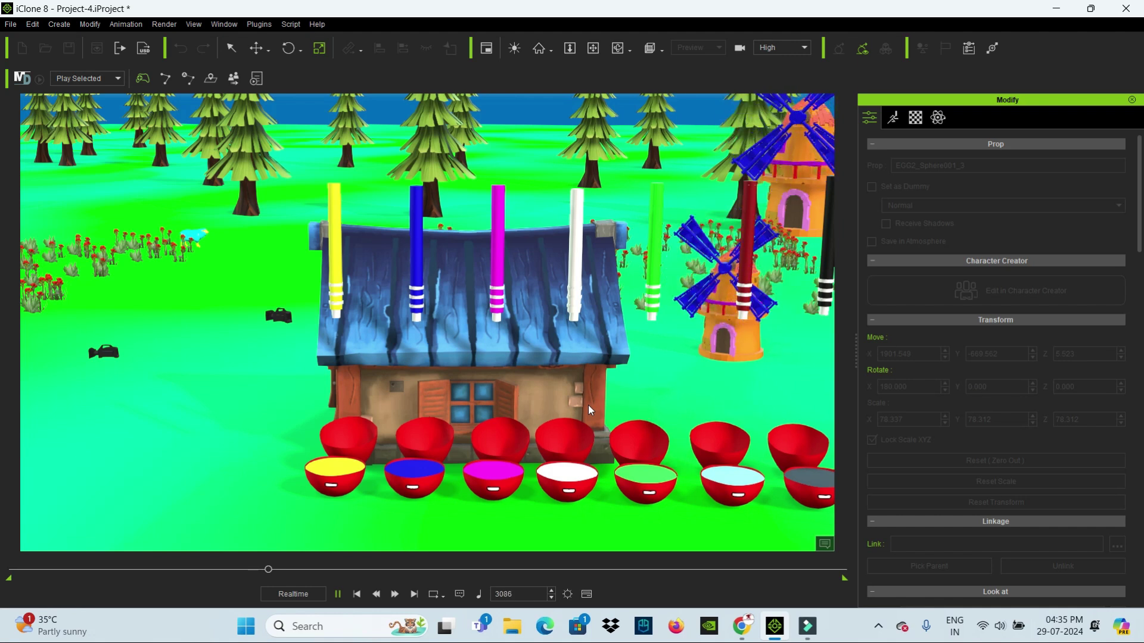
key("space")
key("ctrl+s")
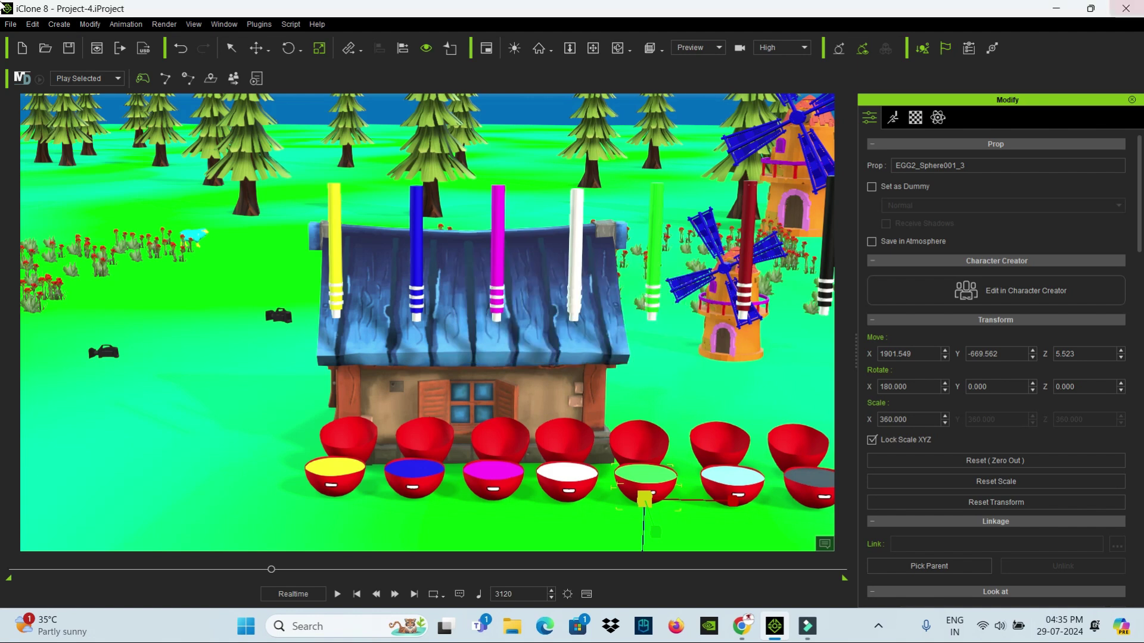
key("F2")
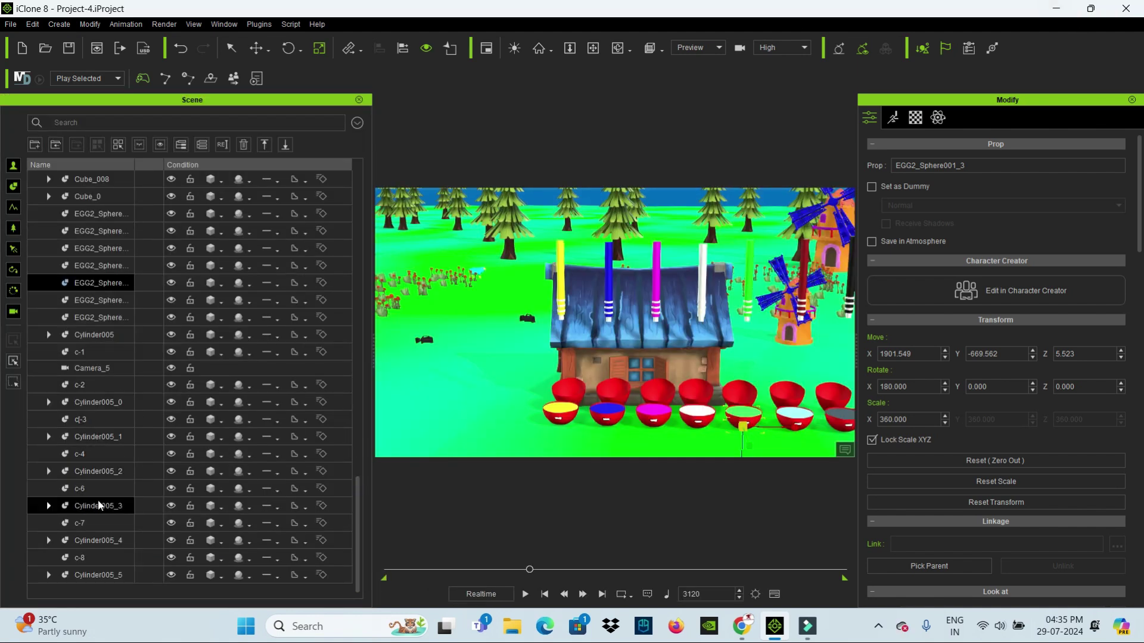
At frame 3020, lower c-7 to Z 208.019, then advance to frame 3050 and deselect it.
left_click(98, 522)
middle_click_drag(752, 334, 660, 347)
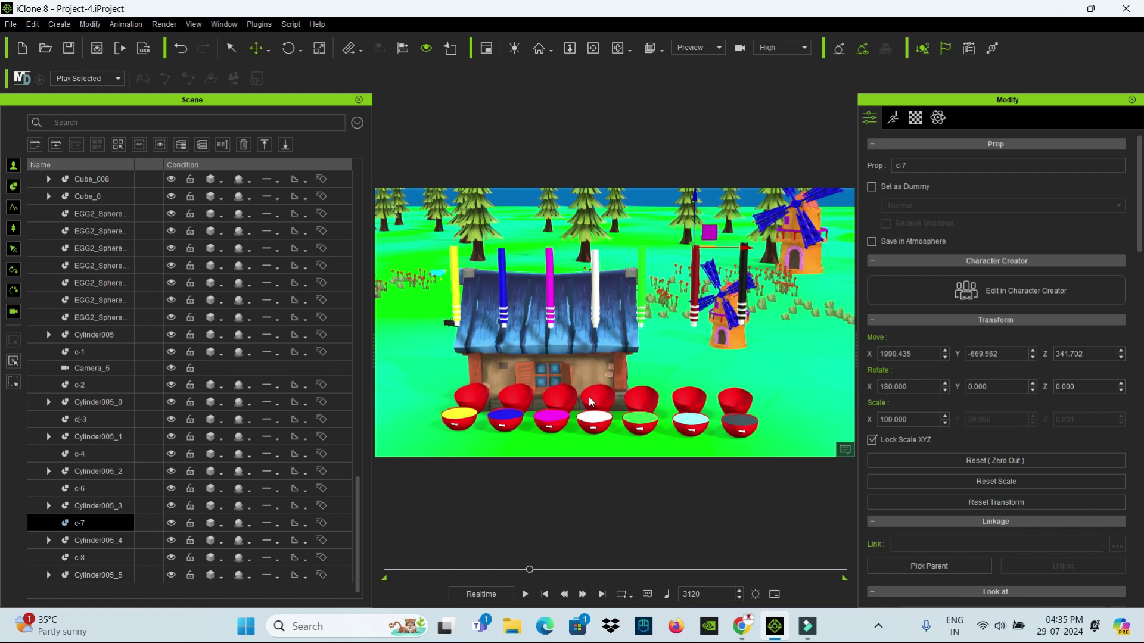
double_click(694, 594)
type("302")
key("Return")
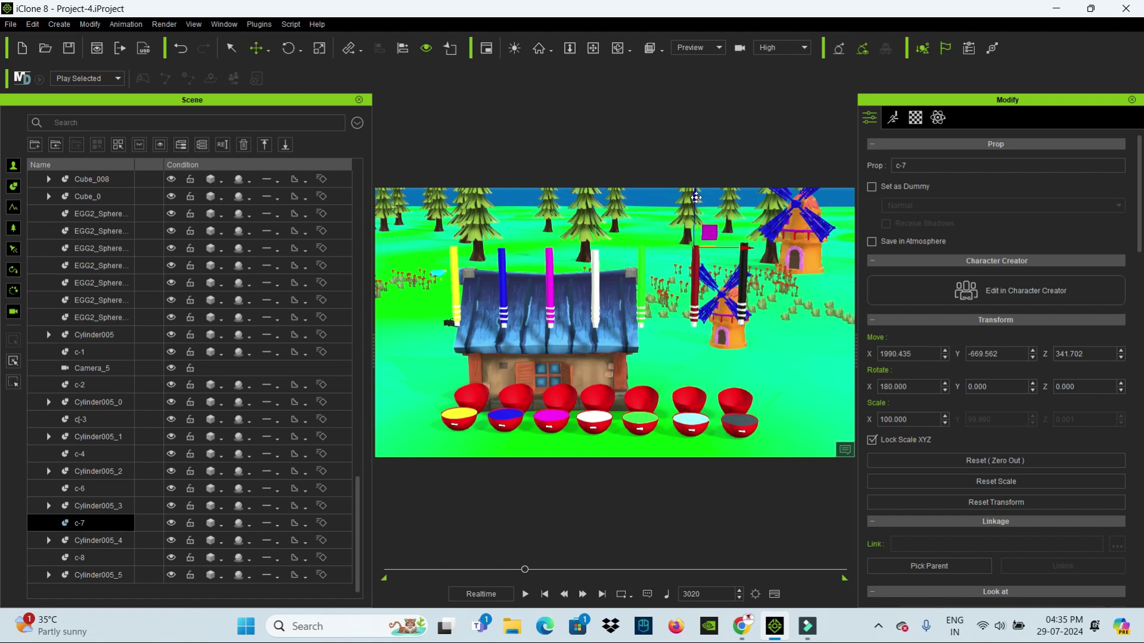
mouse_move(694, 198)
left_mouse_down()
mouse_move(699, 288)
mouse_move(697, 277)
left_mouse_up()
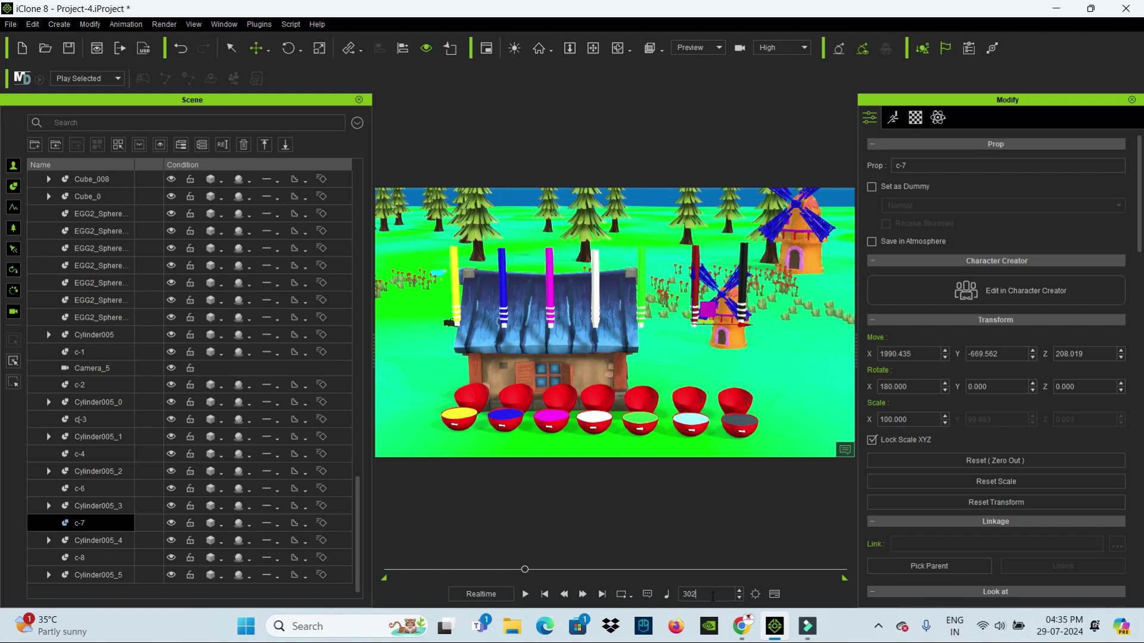
type("0")
key("Return")
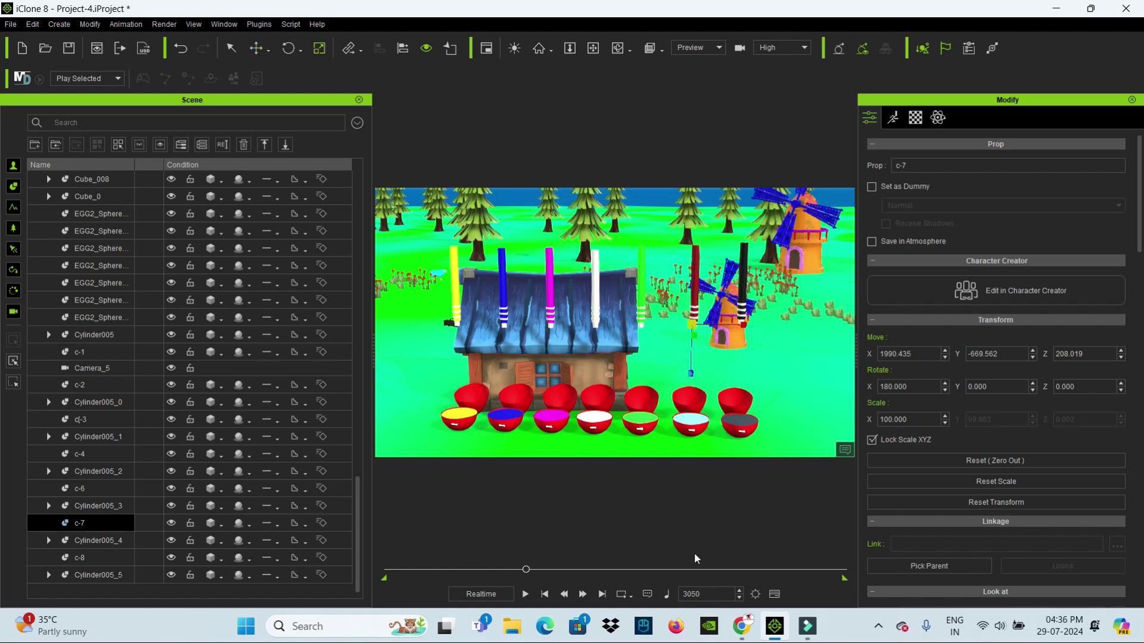
left_click(691, 374)
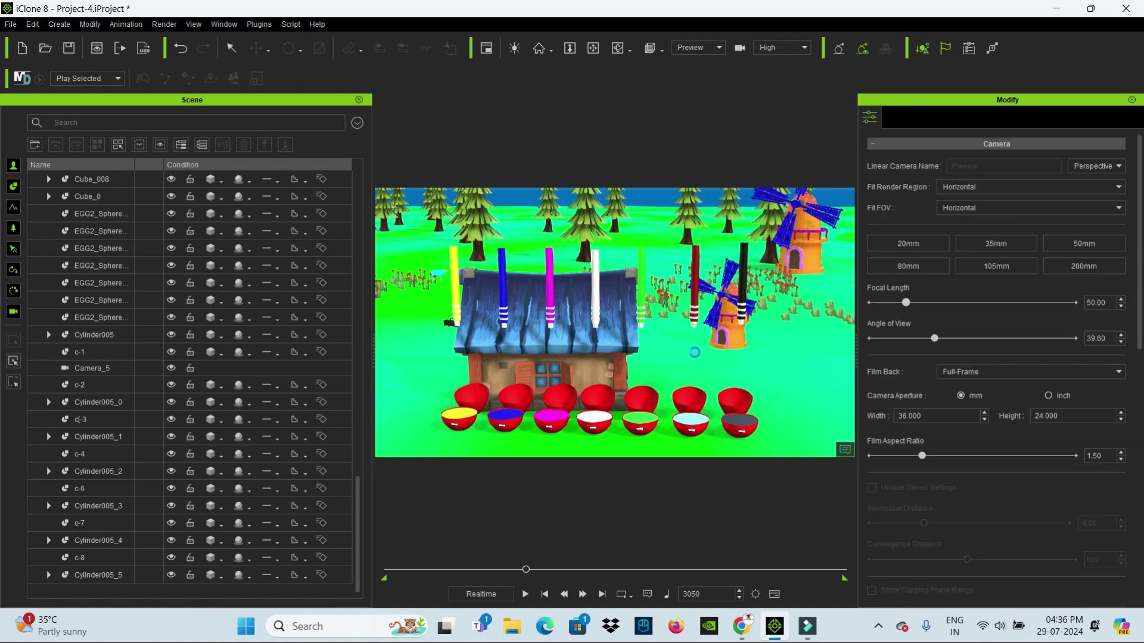
At frame 3050, stretch red stick c-7 down into the pale blue bowl.
key("ctrl+z")
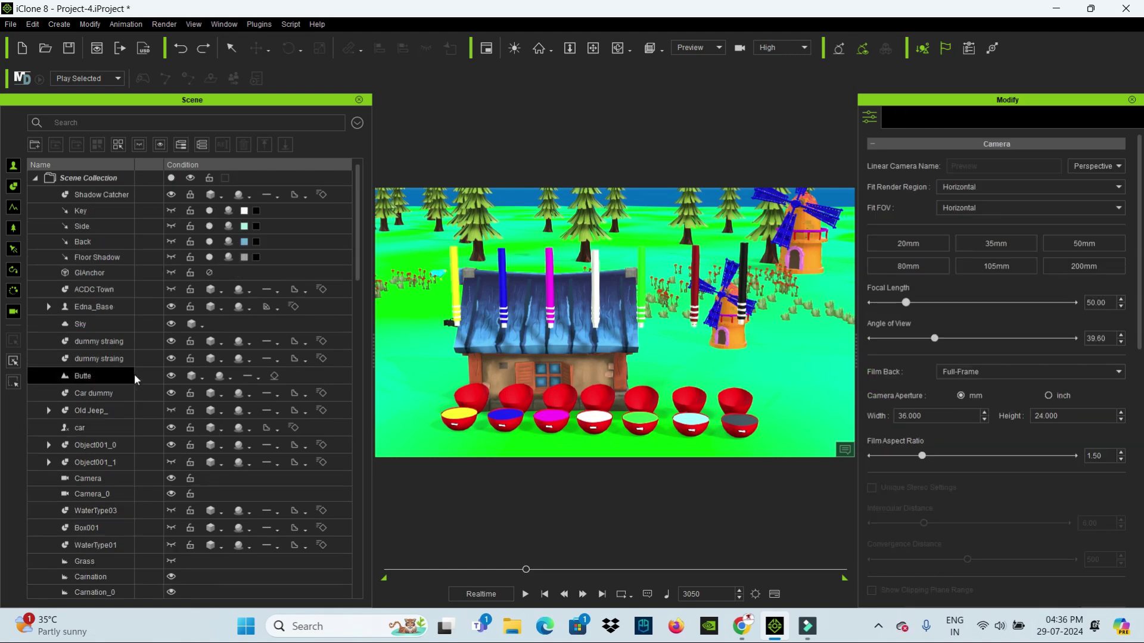
scroll(190, 441, "down", 3)
scroll(190, 444, "down", 3)
scroll(190, 453, "down", 4)
scroll(190, 453, "down", 3)
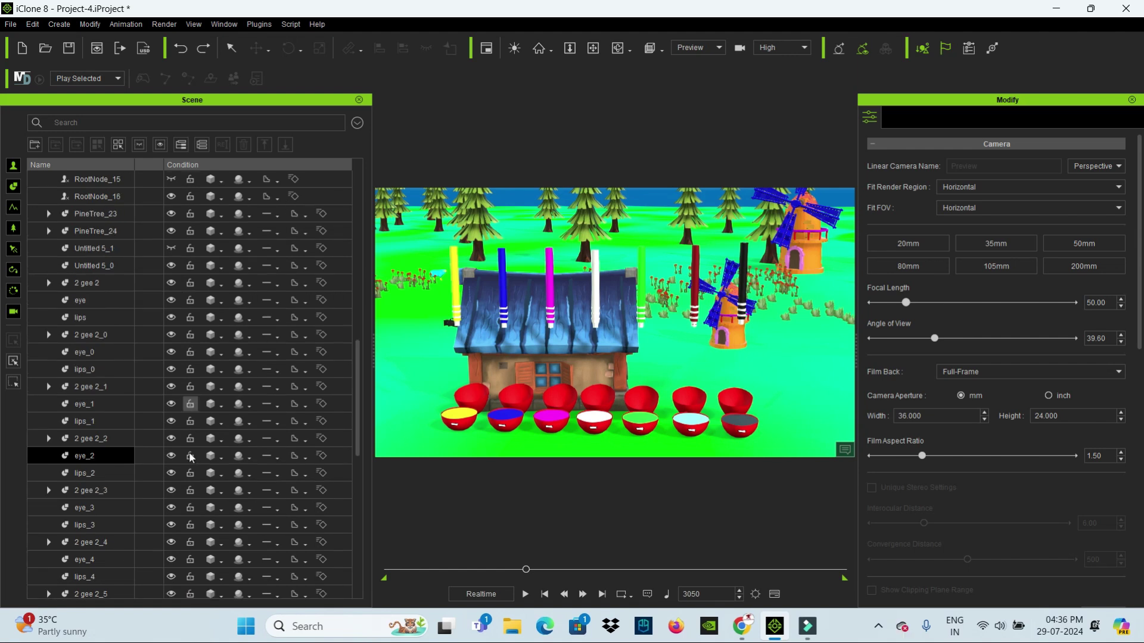
scroll(357, 396, "down", 5)
left_click(79, 523)
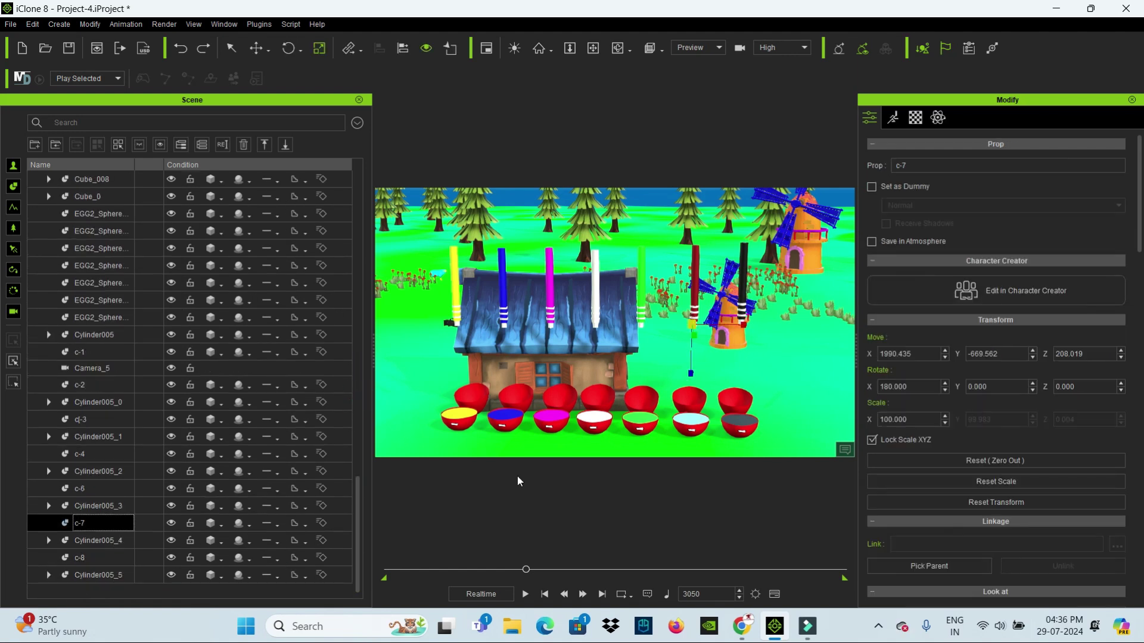
left_click(691, 374)
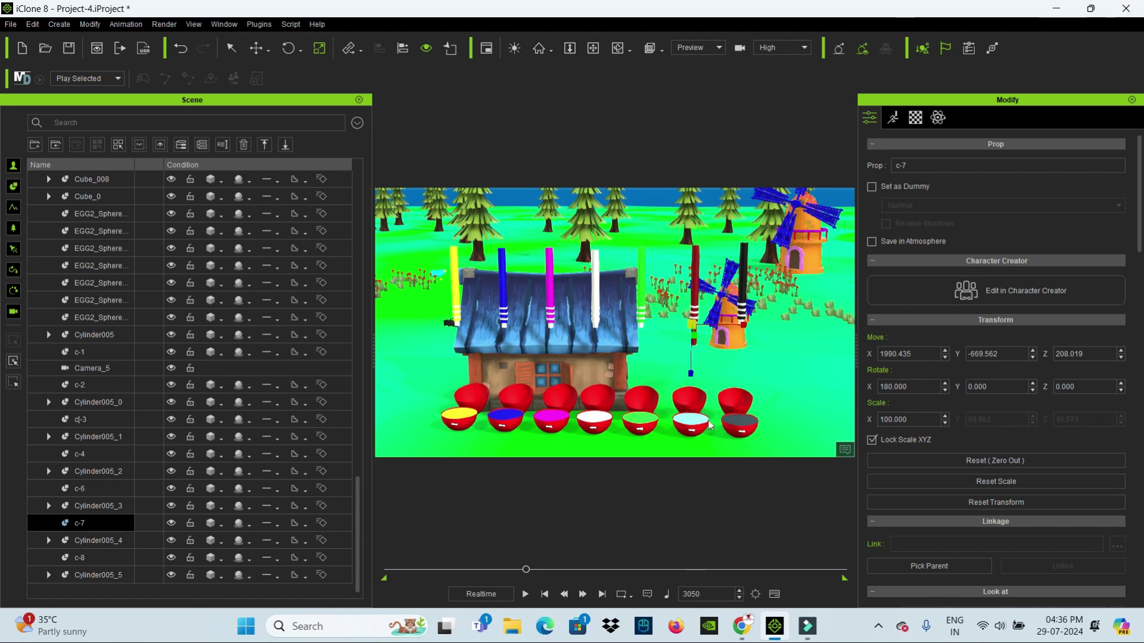
left_click_drag(688, 373, 694, 579)
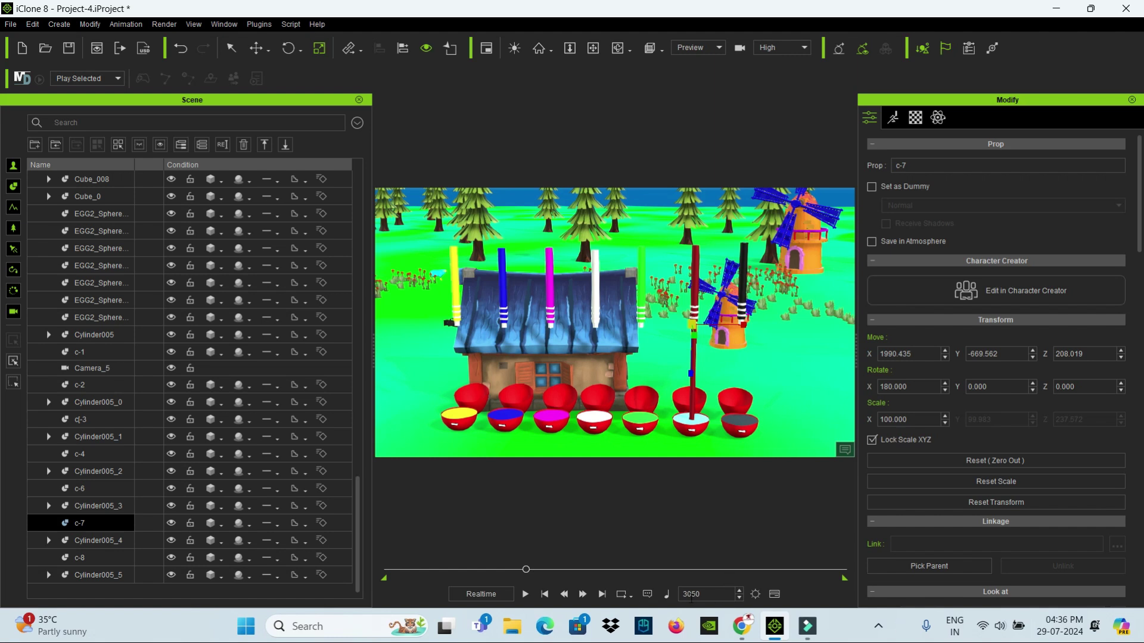
At frame 3180, shrink c-7 back out of the bowl, then select the pale blue bowl.
key("BackSpace")
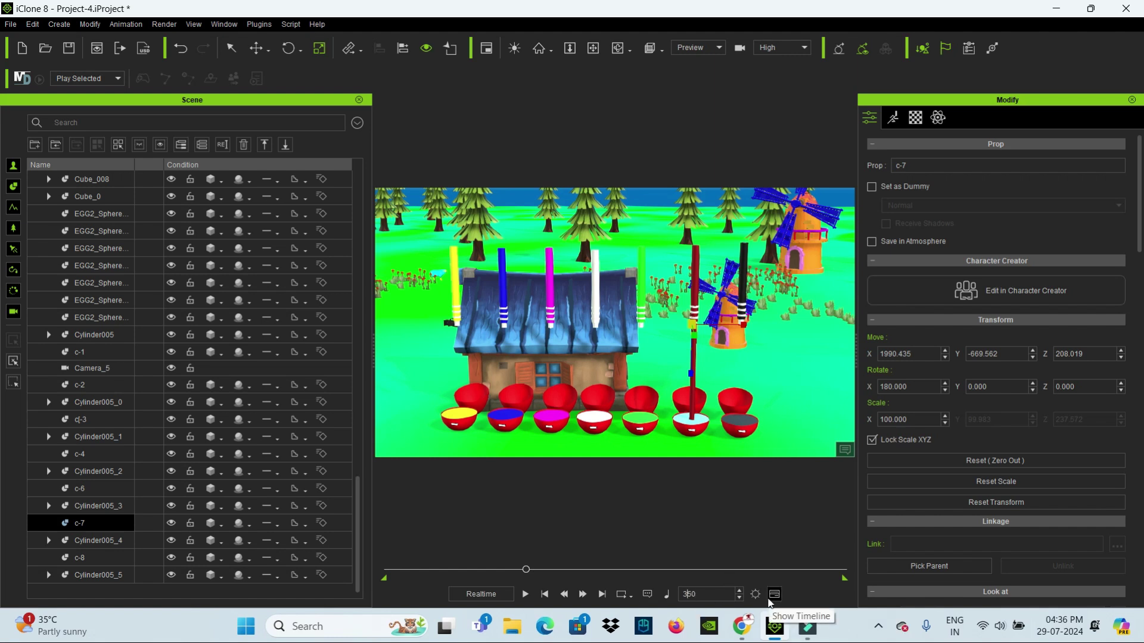
type("1")
key("Return")
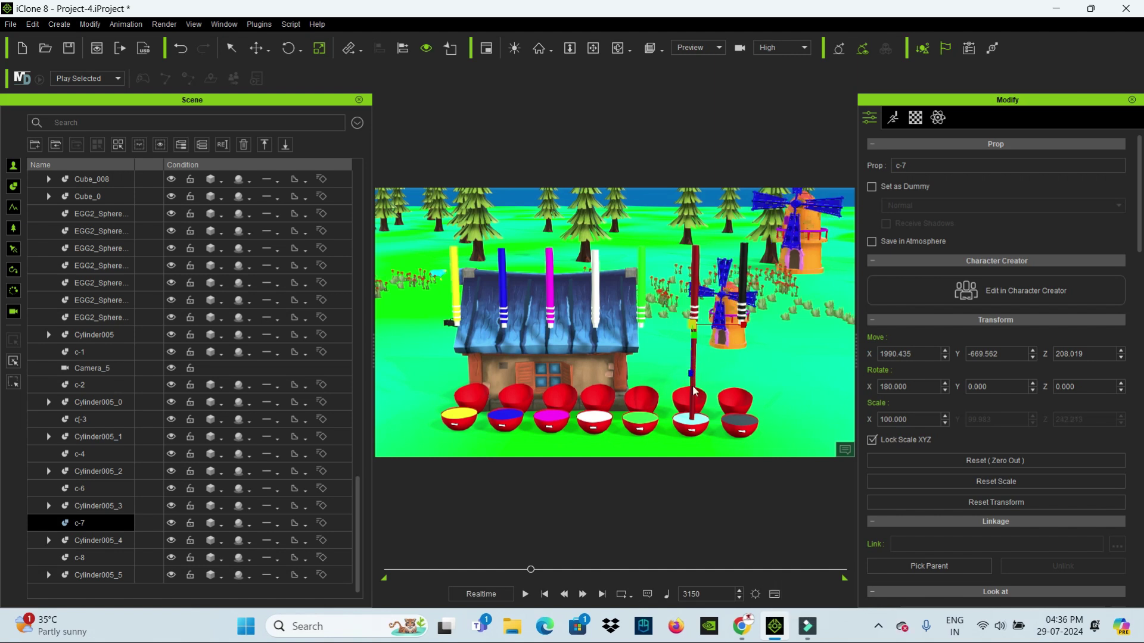
key("BackSpace")
type("8")
key("Return")
left_click_drag(691, 372, 692, 346)
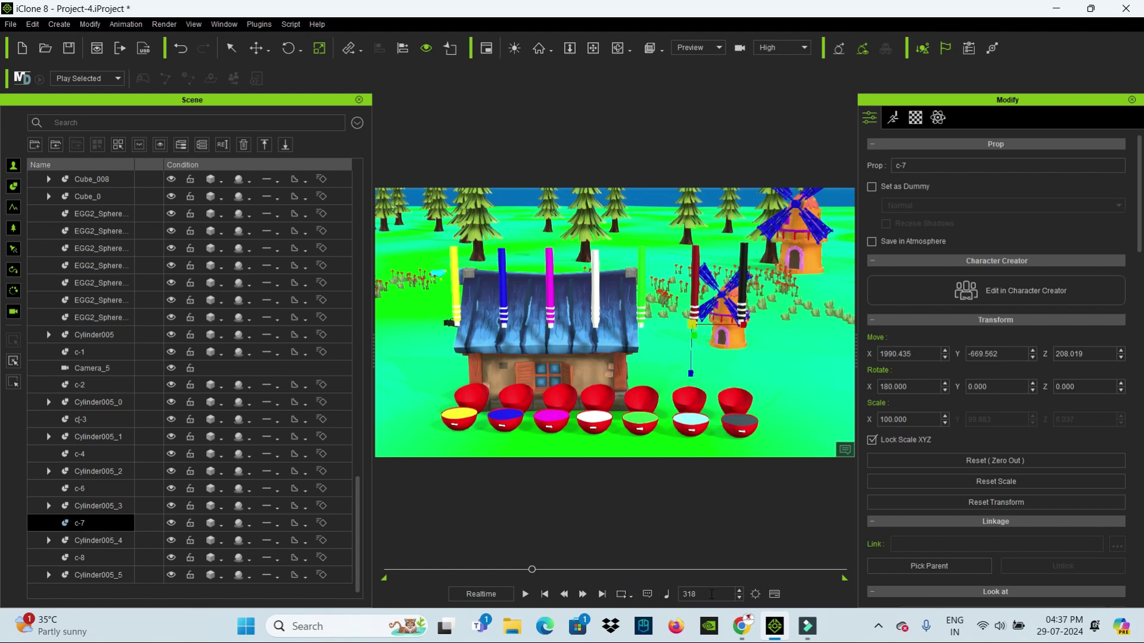
type("1")
key("Return")
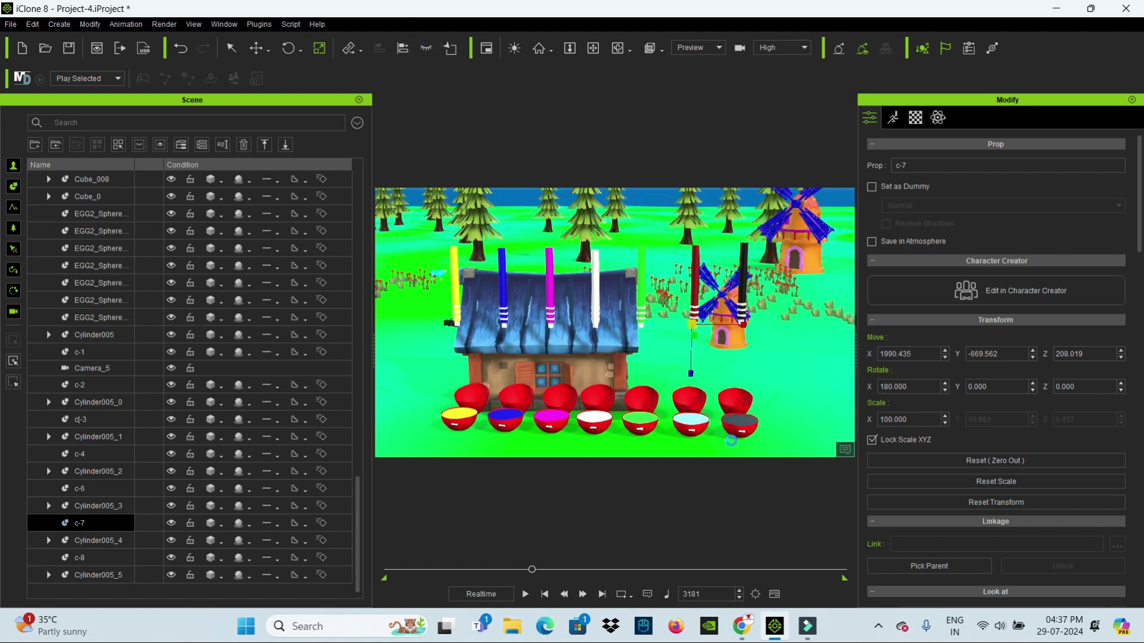
left_click(698, 426)
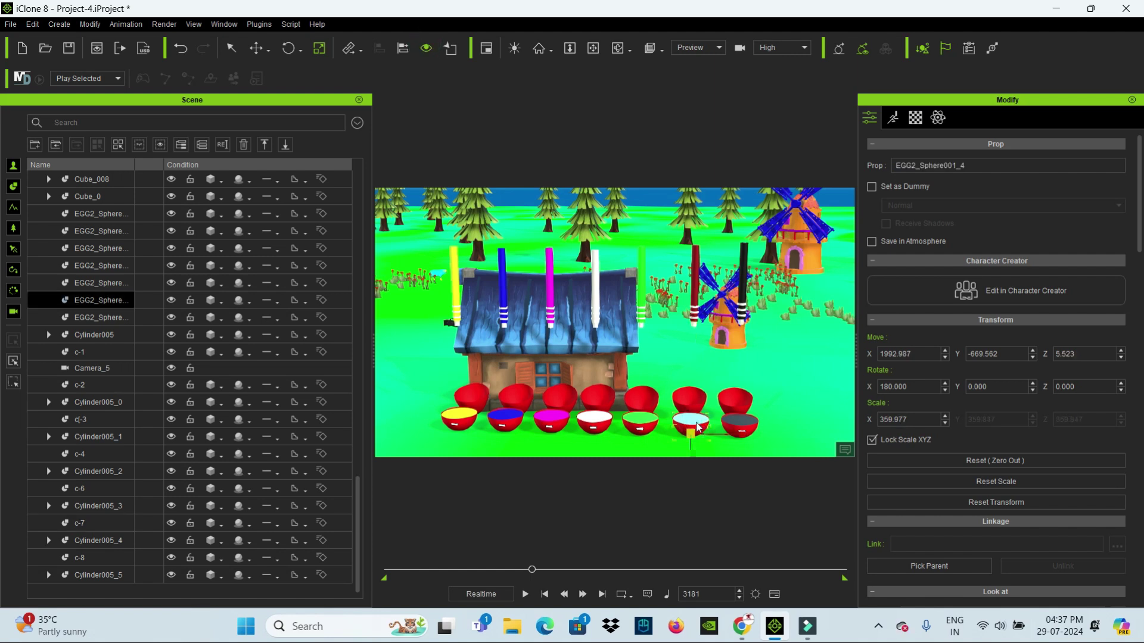
Scrub through the pencil and bowl animation and stop at frame 2000.
left_click(544, 594)
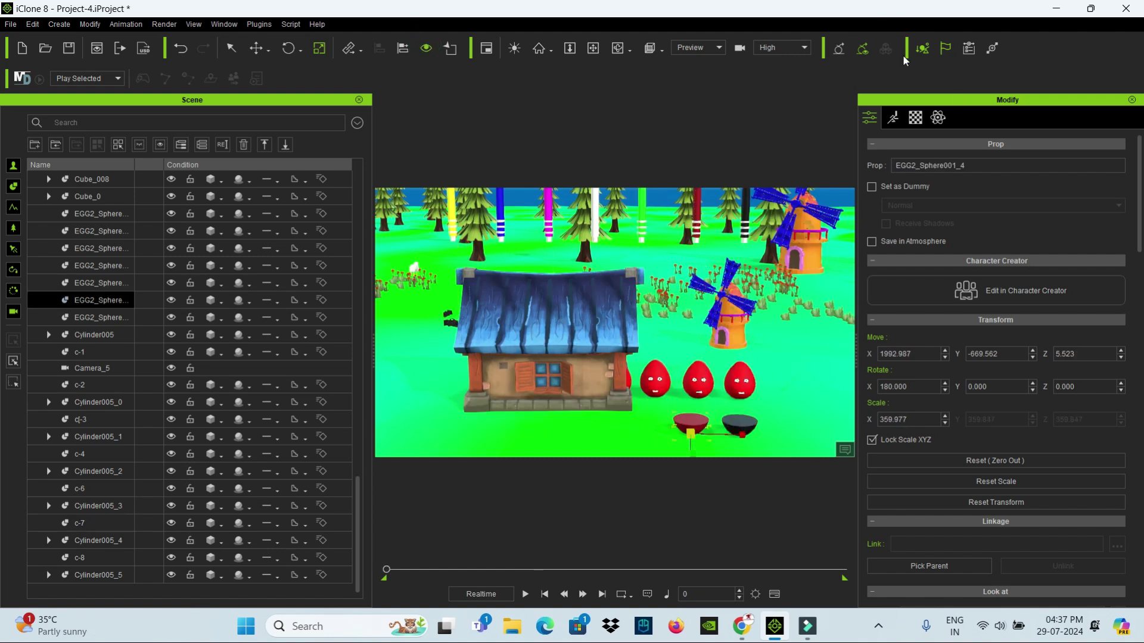
left_click(914, 118)
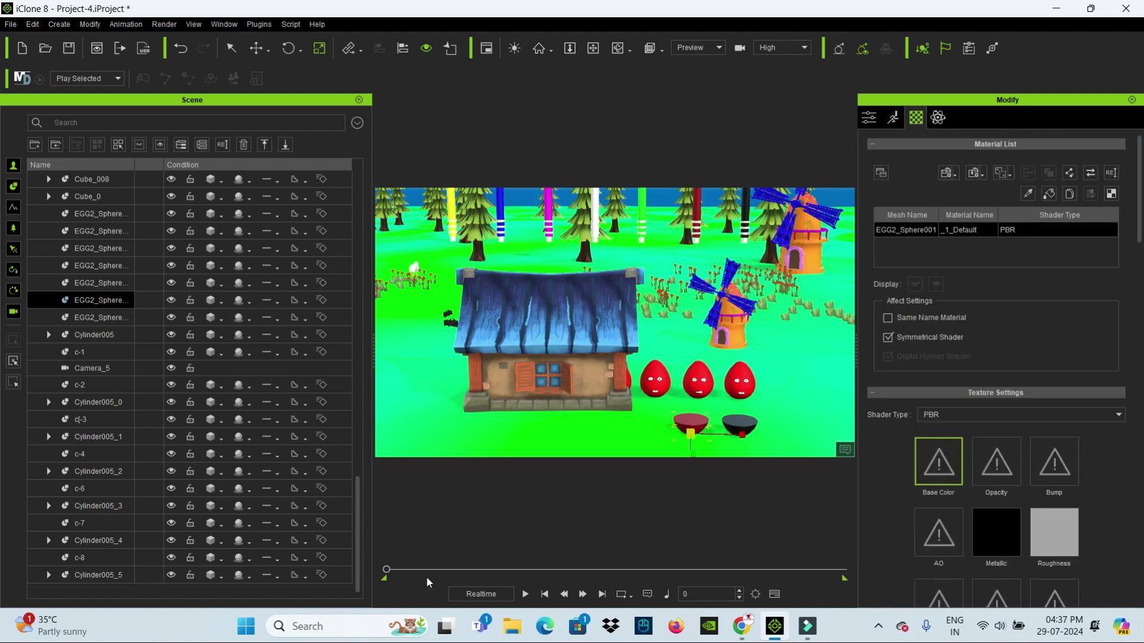
mouse_move(386, 570)
left_mouse_down()
mouse_move(666, 571)
mouse_move(505, 578)
mouse_move(523, 580)
left_mouse_up()
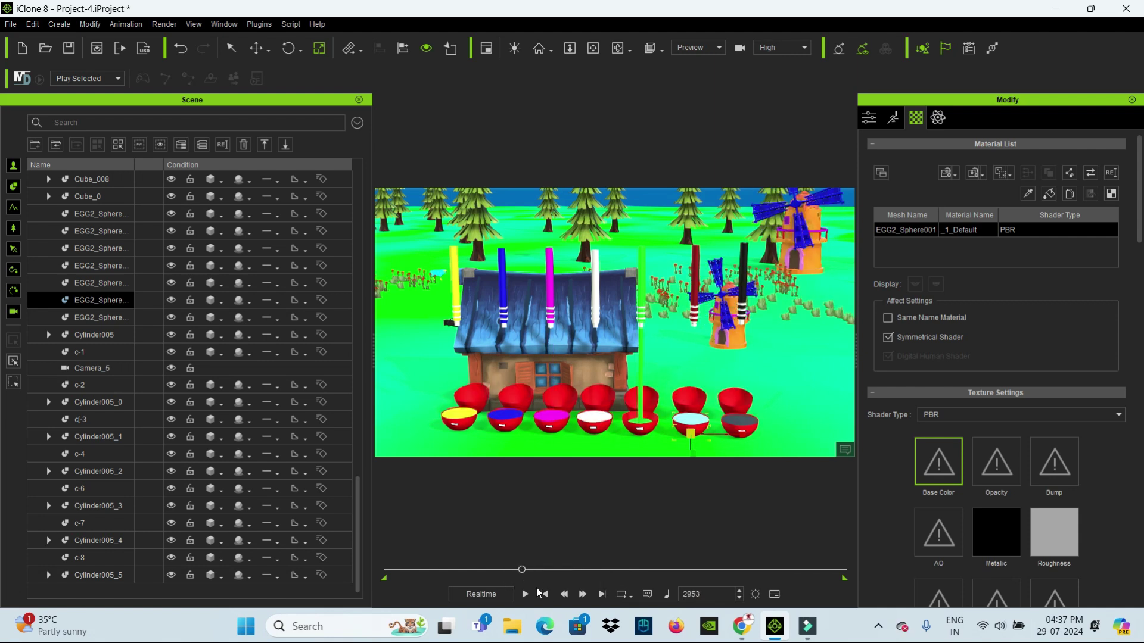
left_click(545, 595)
left_click_drag(386, 569, 452, 569)
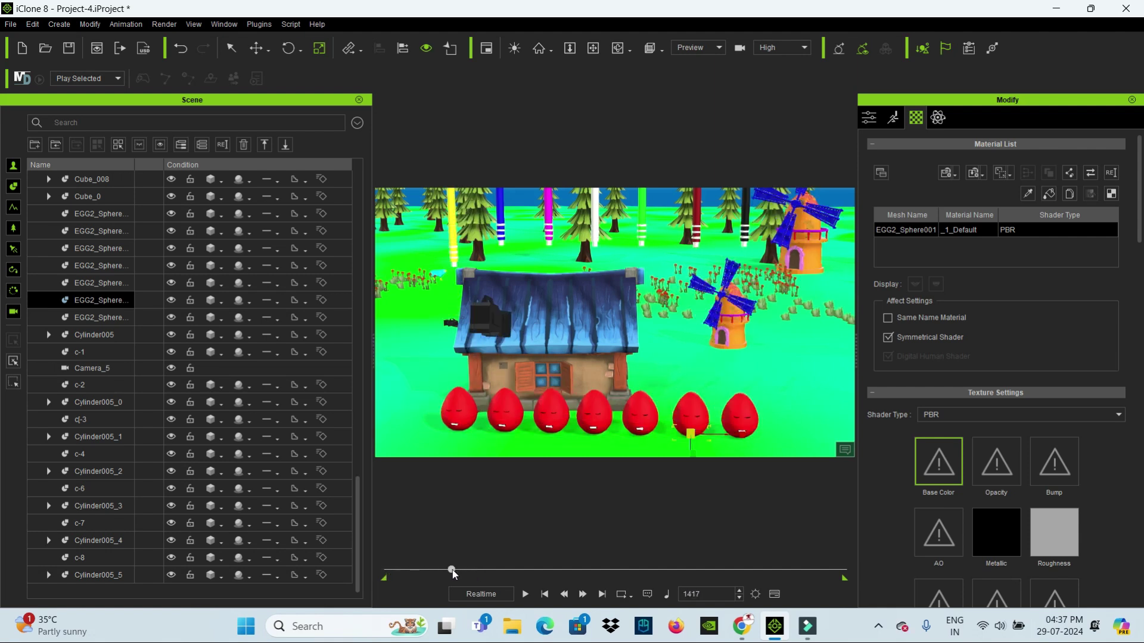
double_click(691, 593)
type("2")
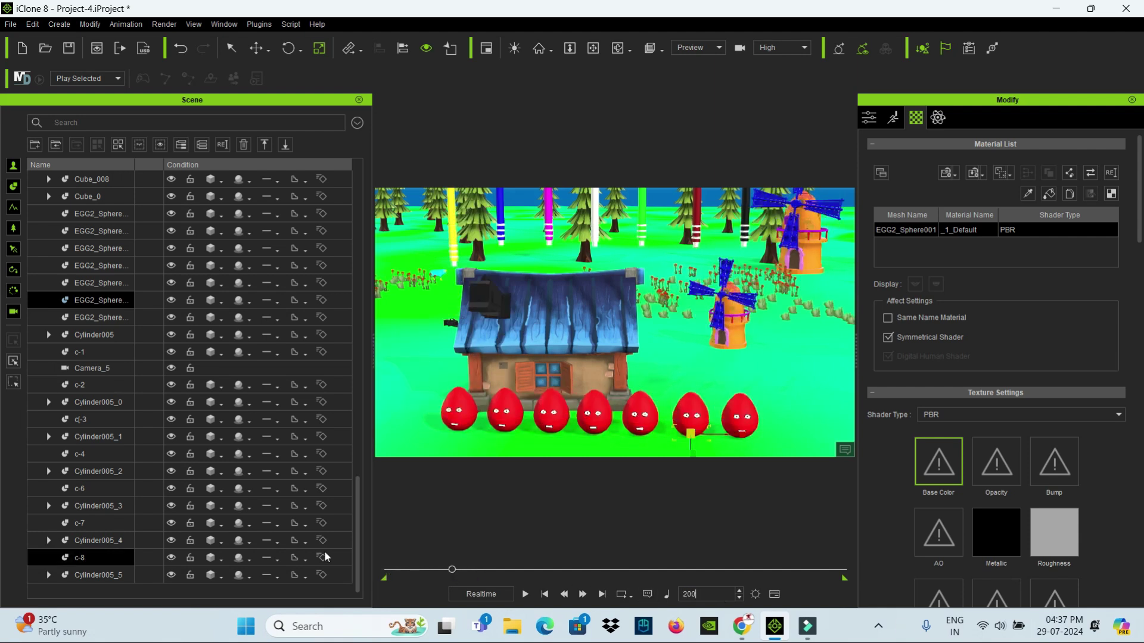
type("0")
key("Return")
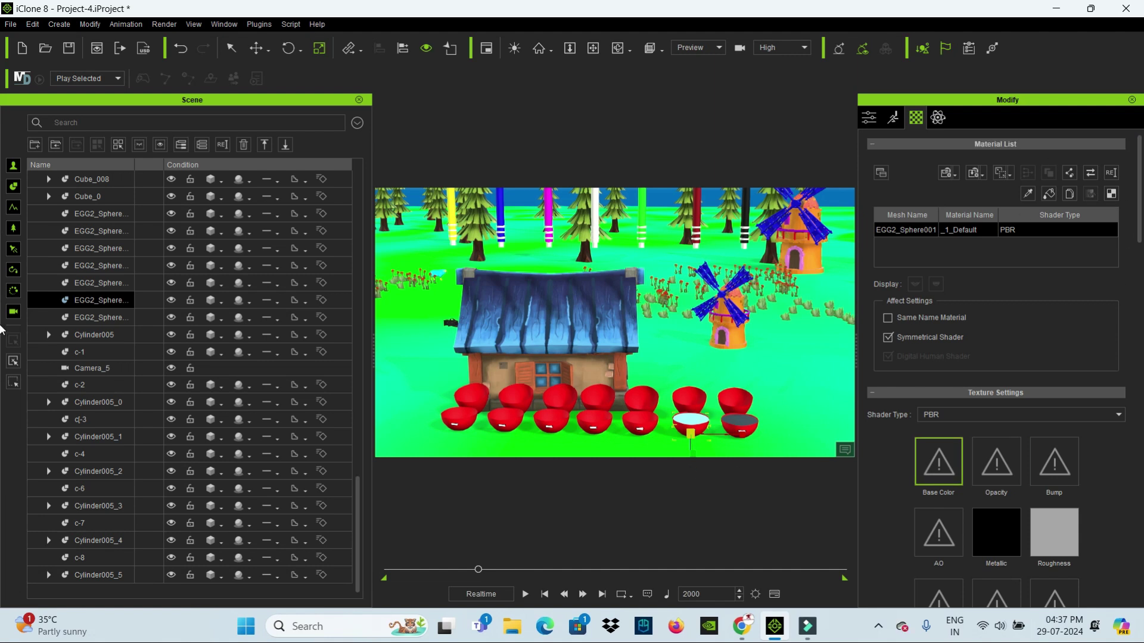
left_click_drag(1138, 227, 1136, 326)
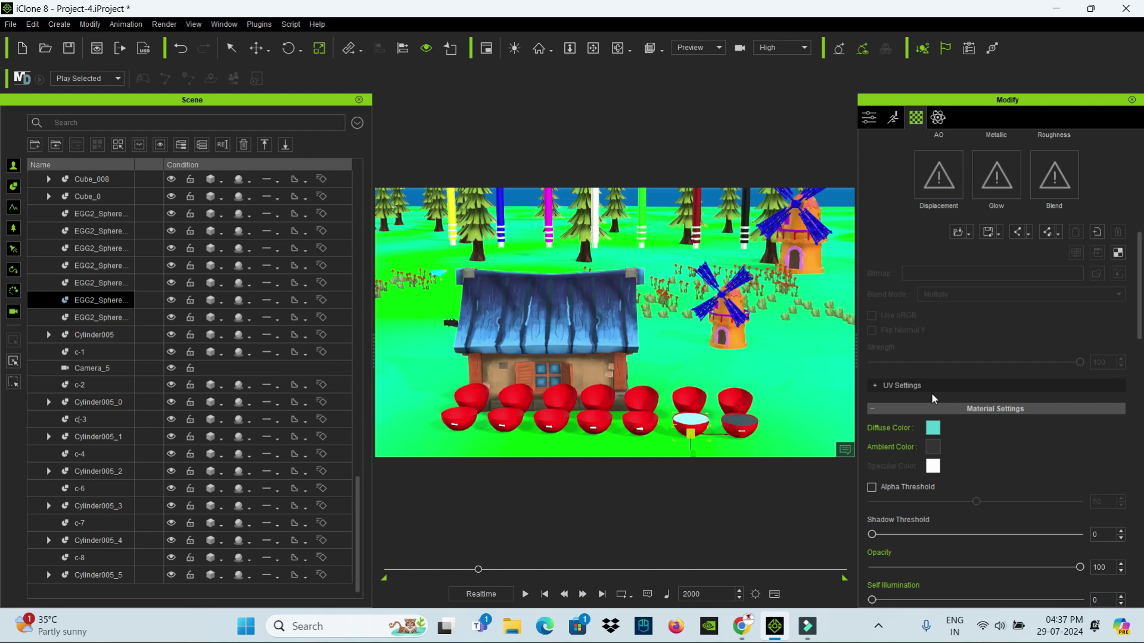
Set the EGG2_Sphere001 material's diffuse colour to dark red #550000 at frame 2000.
left_click(933, 428)
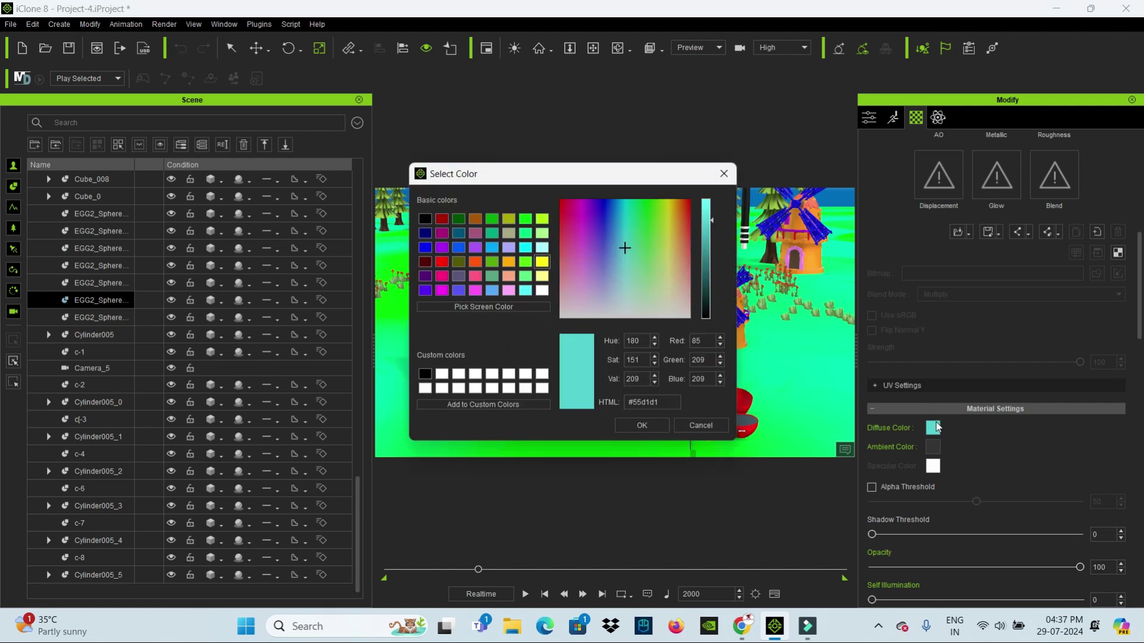
left_click_drag(566, 182, 378, 205)
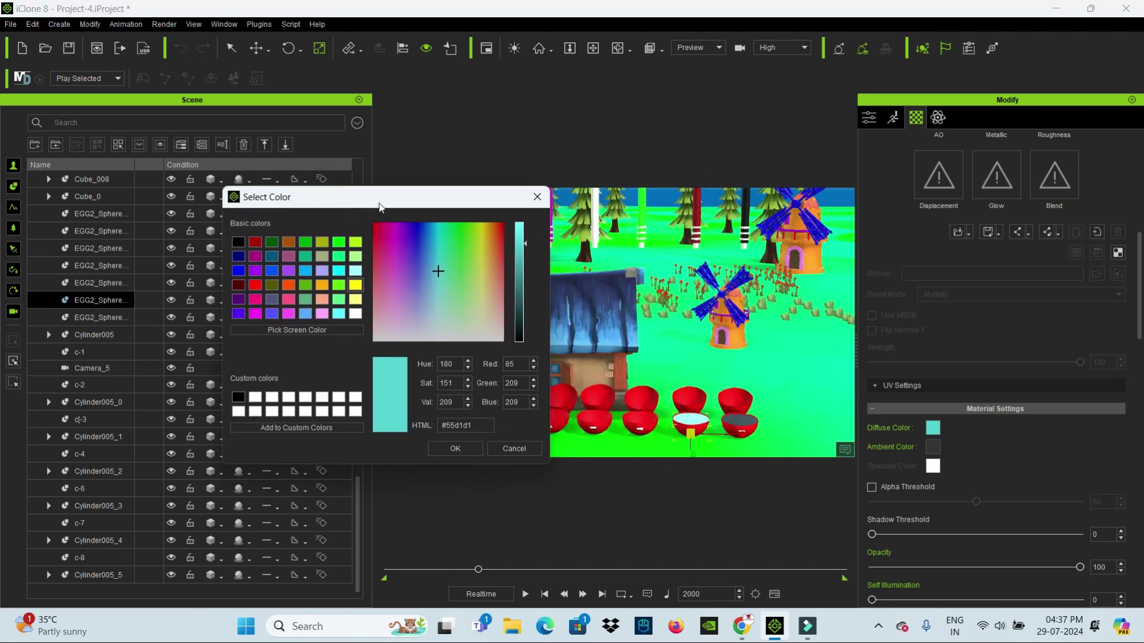
left_click(238, 285)
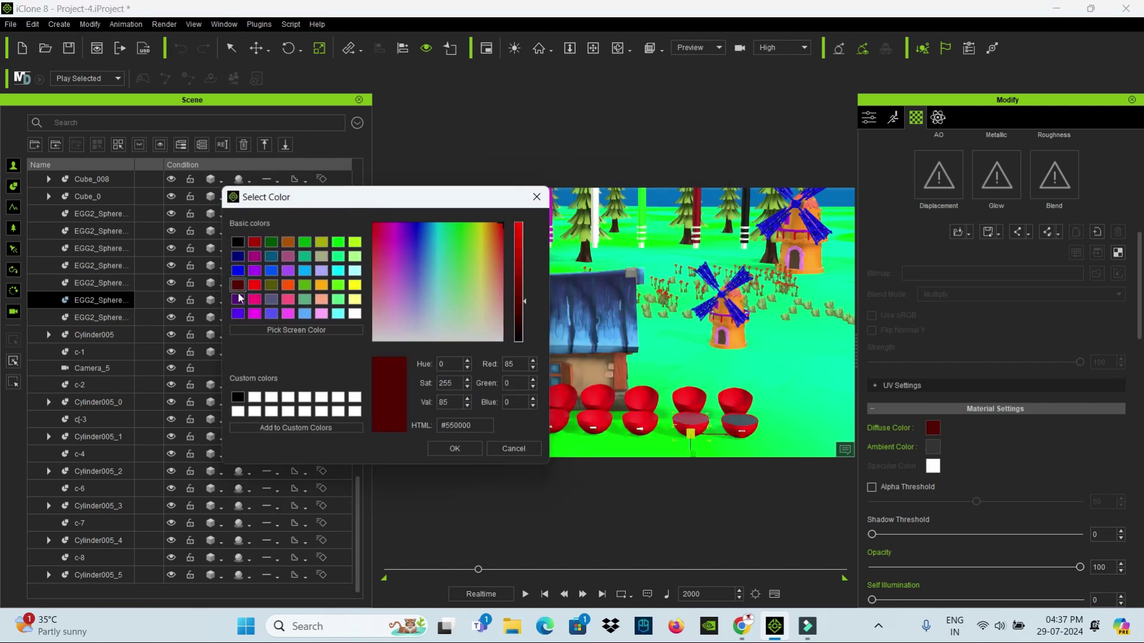
left_click(443, 448)
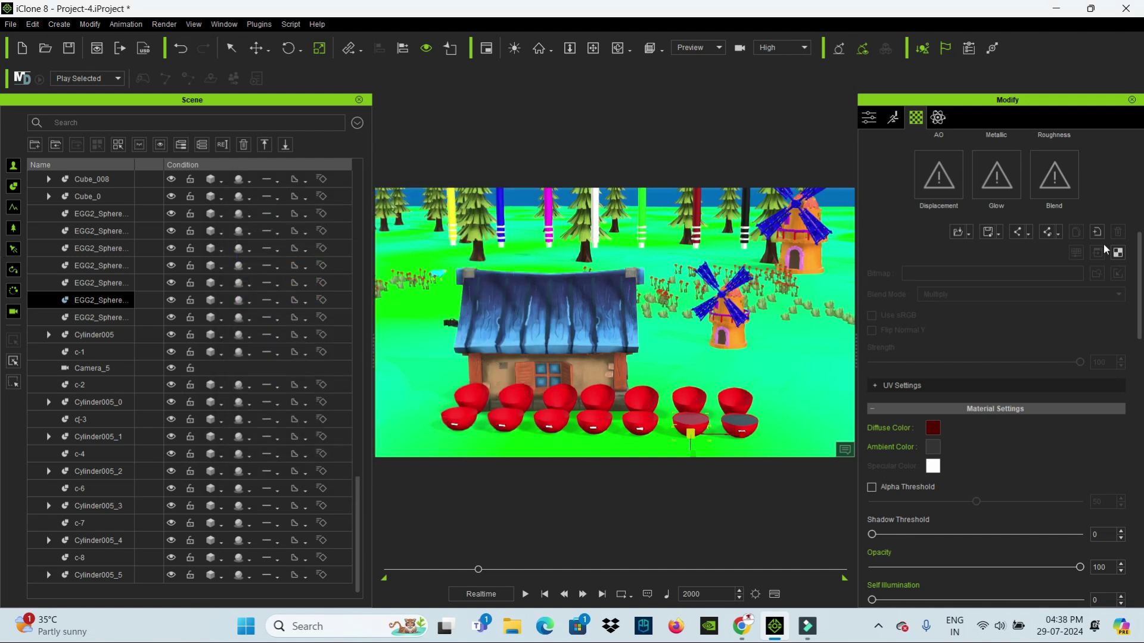
Jump to frame 3020 and show the timeline.
double_click(716, 594)
left_click(543, 594)
type("3")
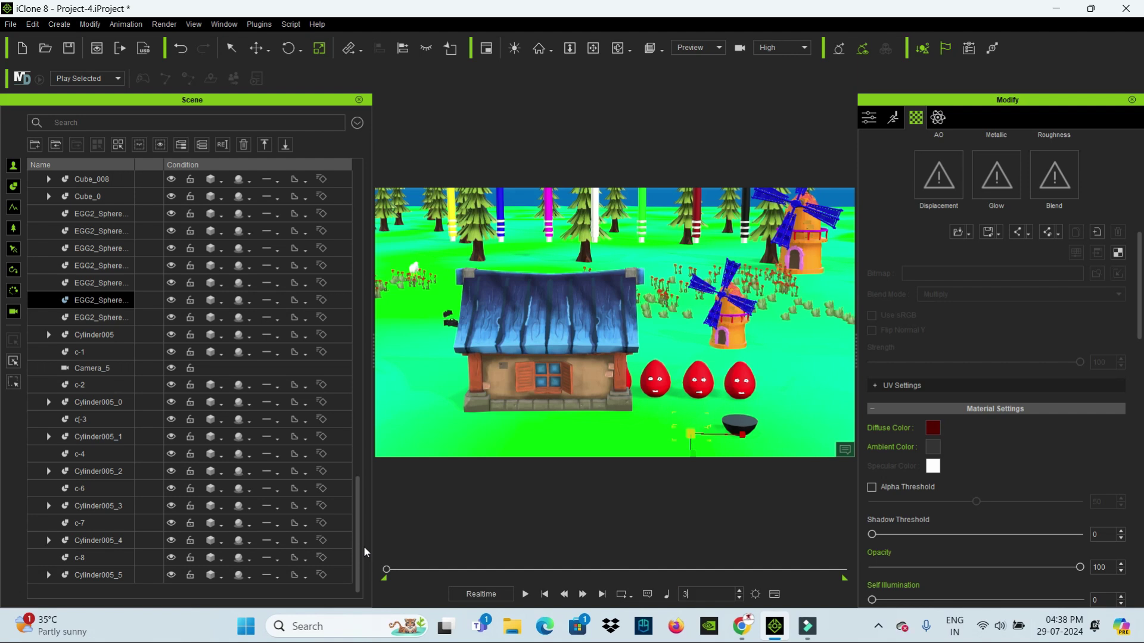
type("020")
key("Return")
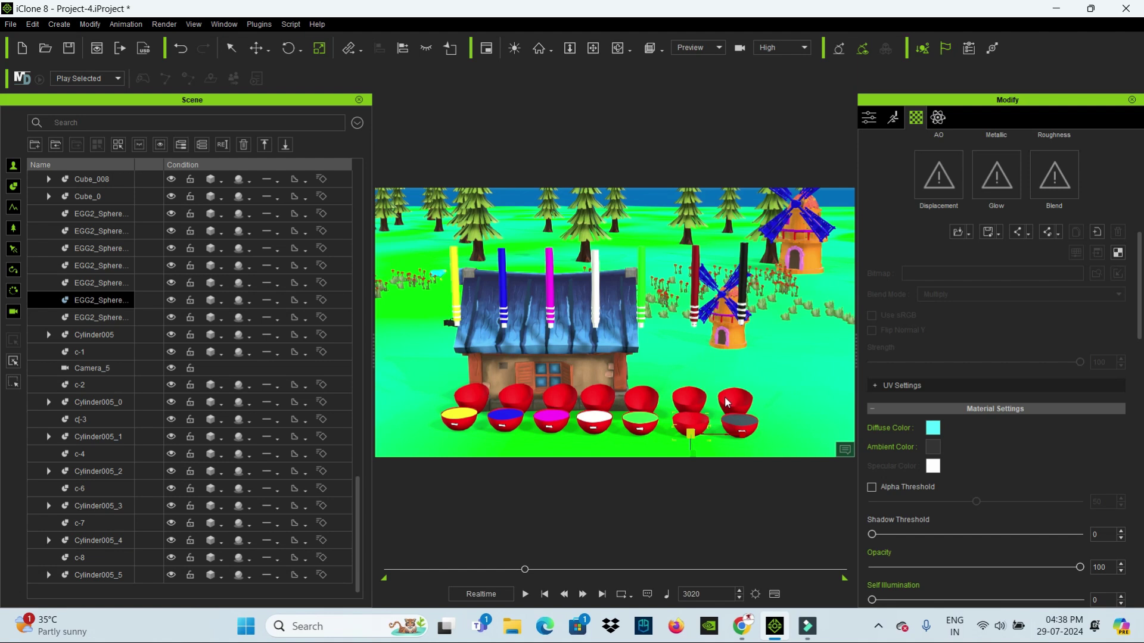
key("F3")
Dock the timeline full-width and move to frame 3050.
left_click_drag(721, 533, 587, 537)
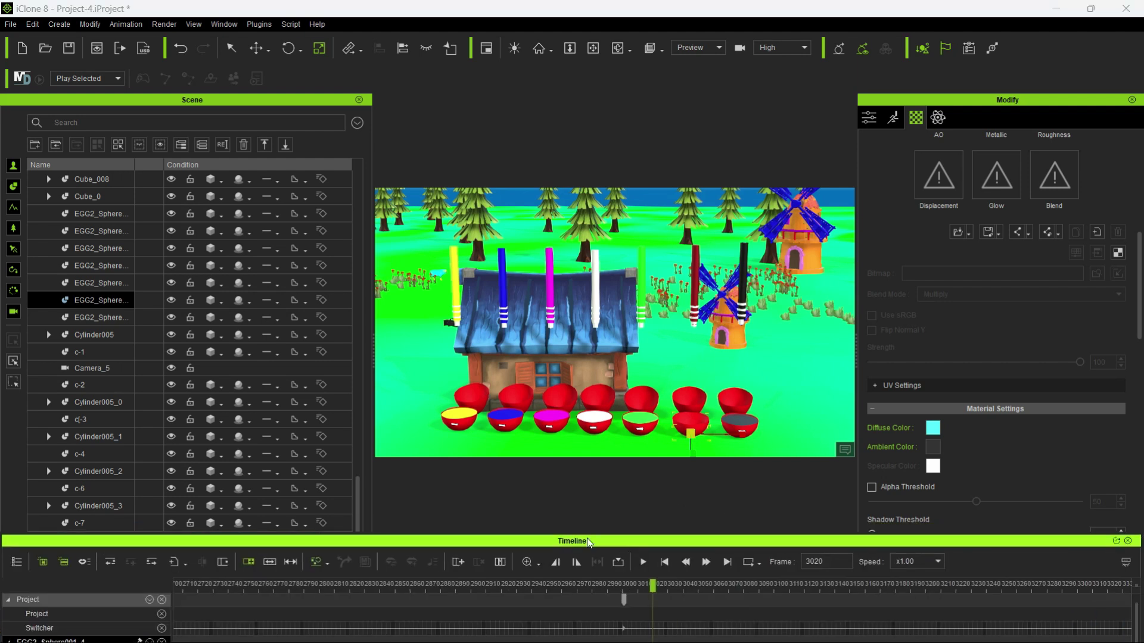
left_click_drag(654, 586, 676, 587)
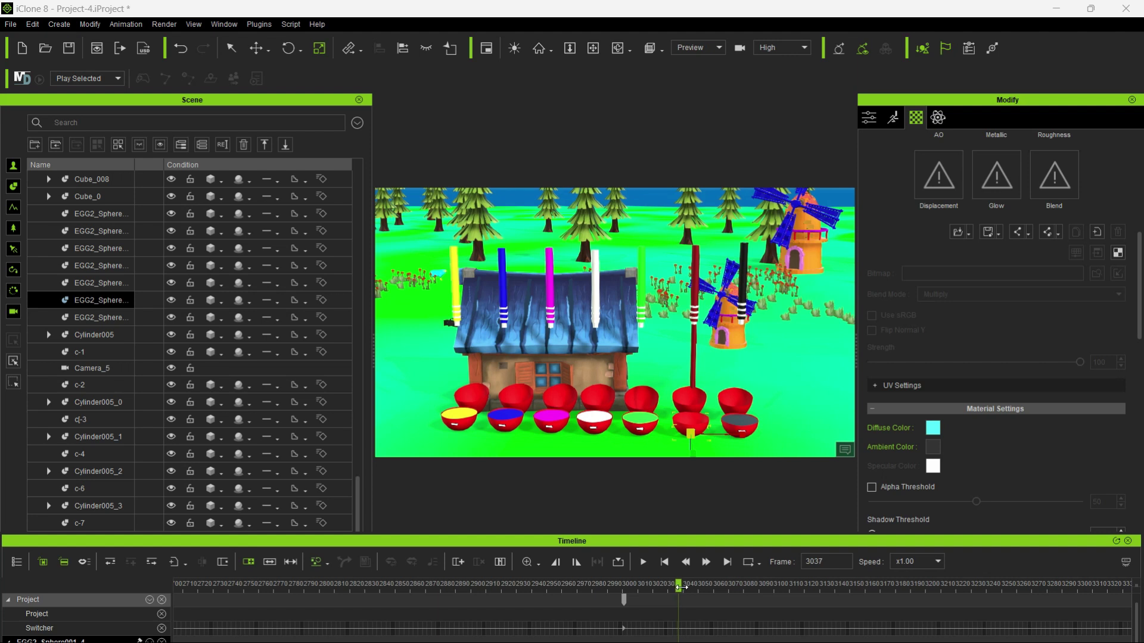
left_click_drag(676, 587, 688, 588)
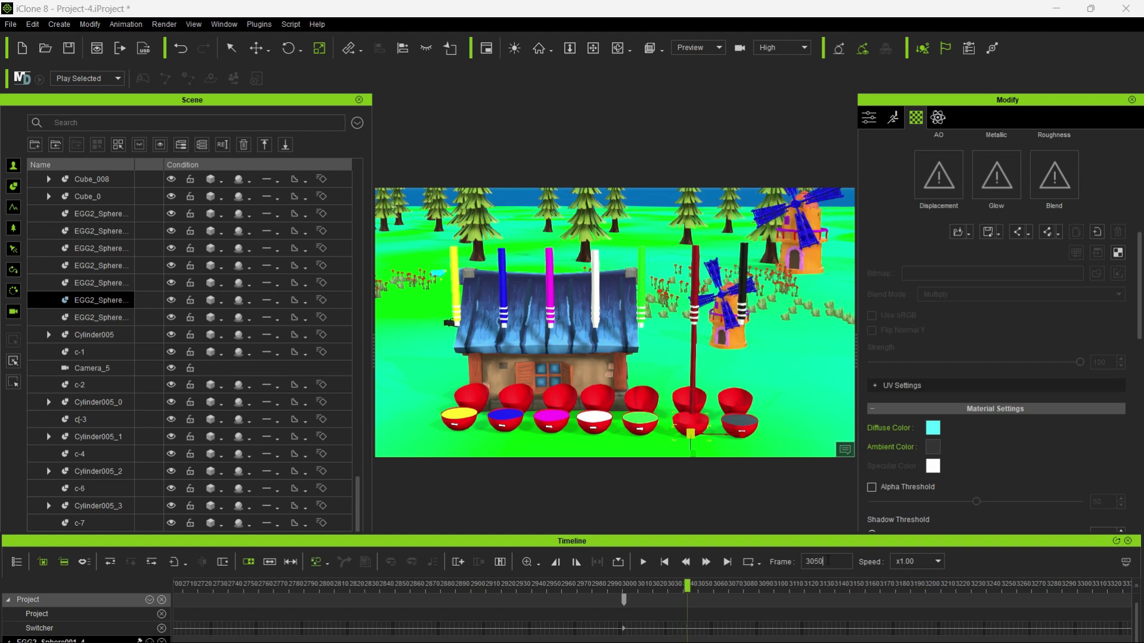
key("Return")
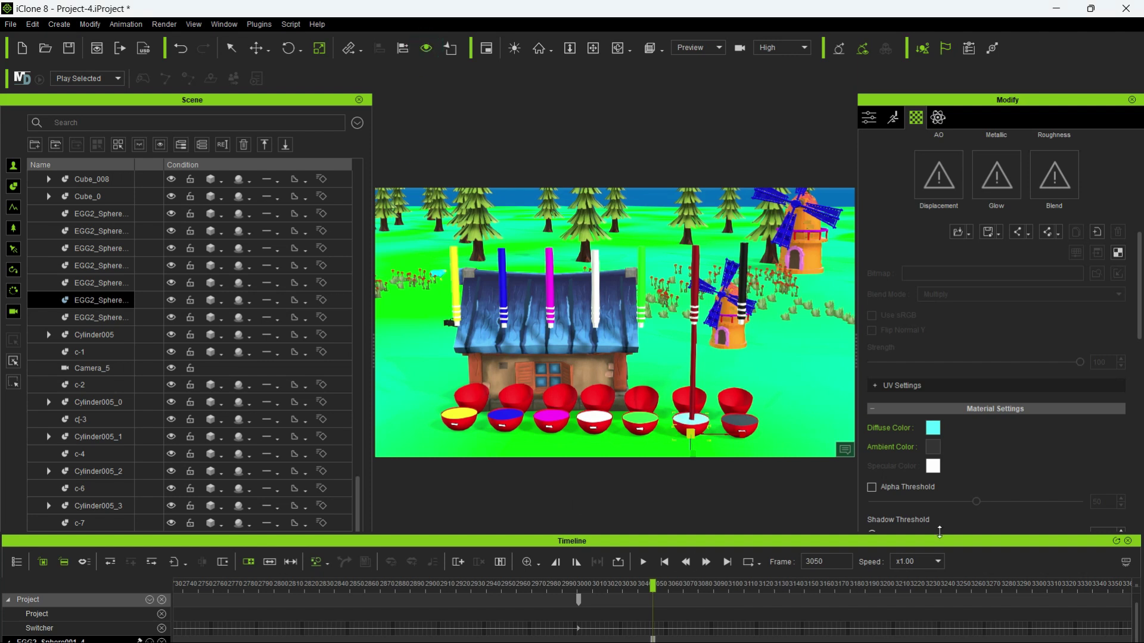
Set the bowl liquid's diffuse colour to dark red #550000 at frame 3050.
left_click(933, 428)
left_click(428, 265)
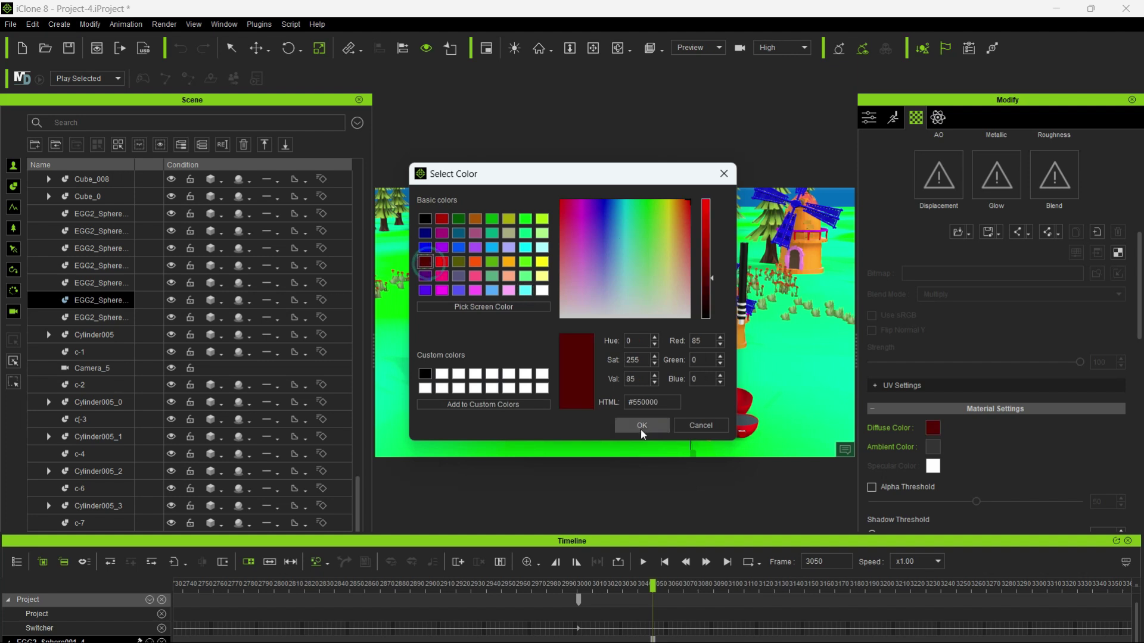
left_click(640, 428)
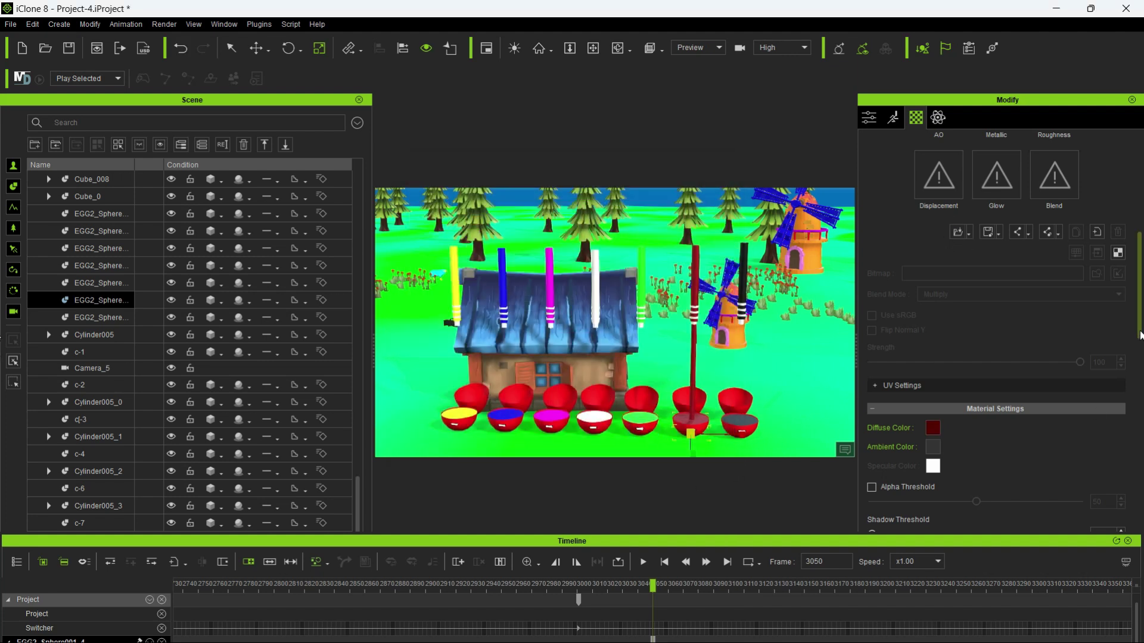
left_click_drag(1139, 285, 1138, 188)
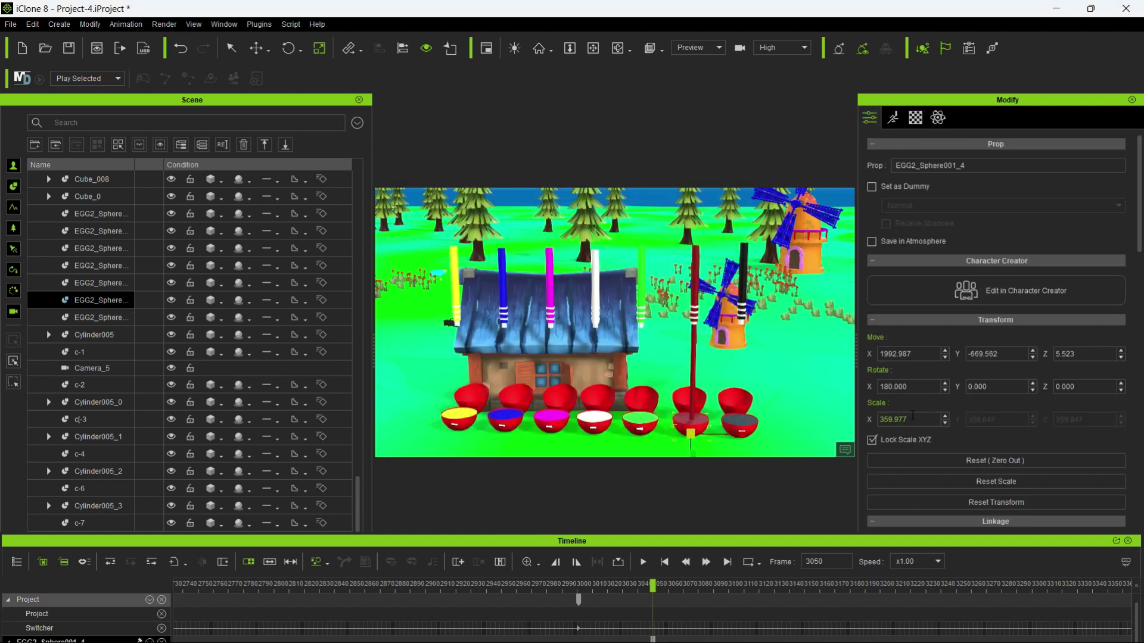
Key EGG2_Sphere001_4's Scale X to 0.01 at frame 3050 and 360 at frame 3150.
double_click(899, 420)
type("0")
key("Return")
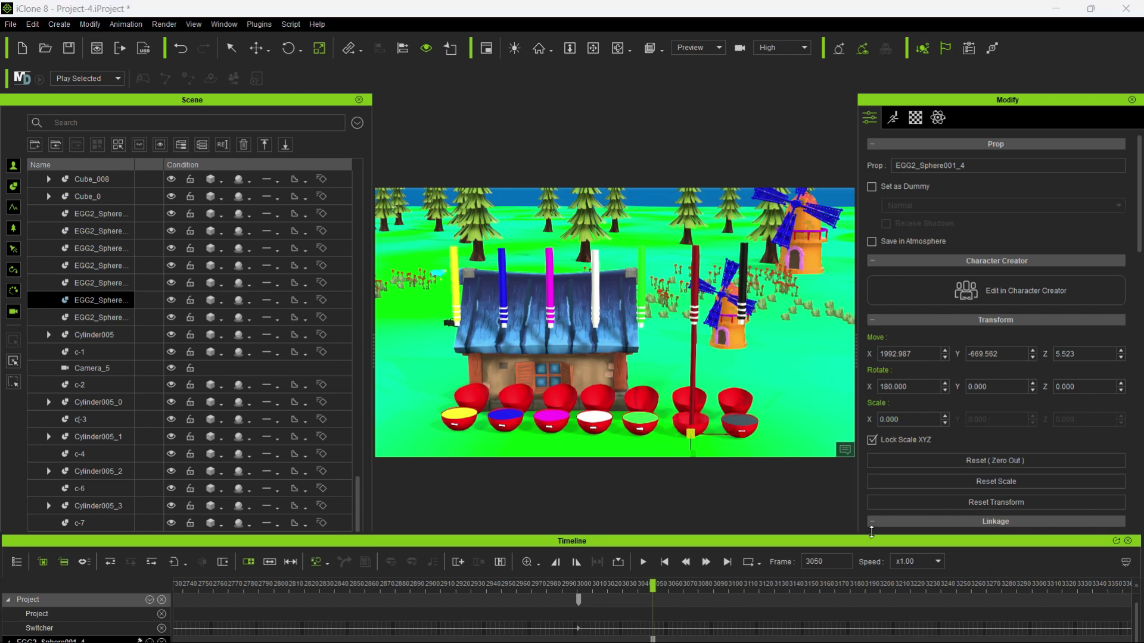
type("3150")
double_click(900, 420)
type("0.01")
key("Return")
type("360")
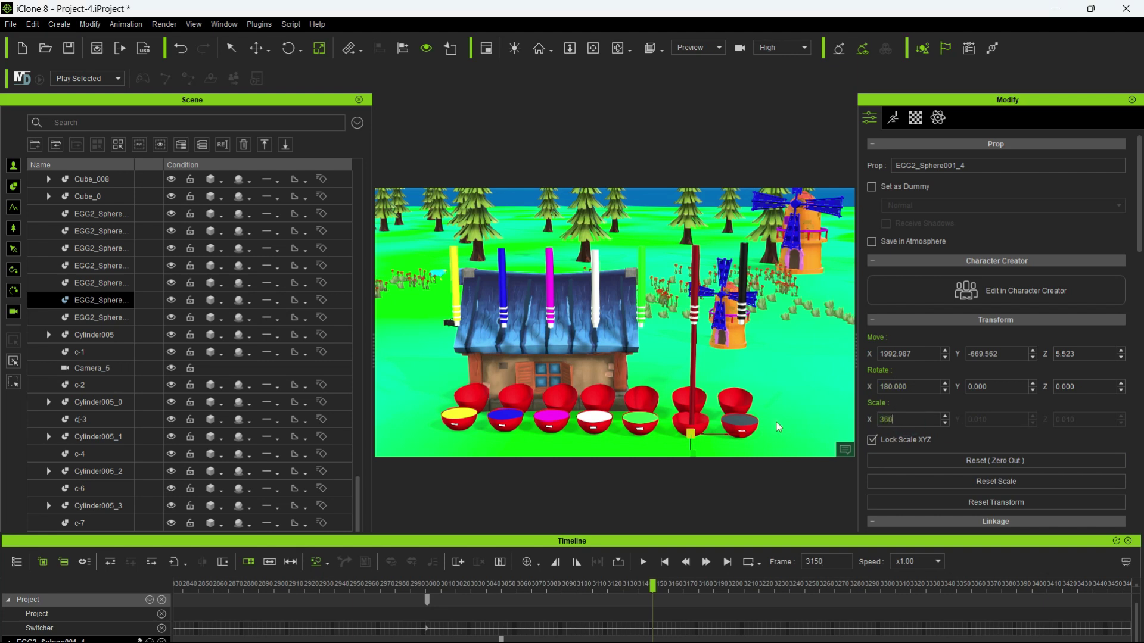
key("Return")
Scrub through frames 3110–3197 to verify the scale, stopping at 3180, and hide the timeline.
left_click_drag(653, 587, 592, 587)
left_click_drag(512, 605, 725, 612)
left_click(724, 588)
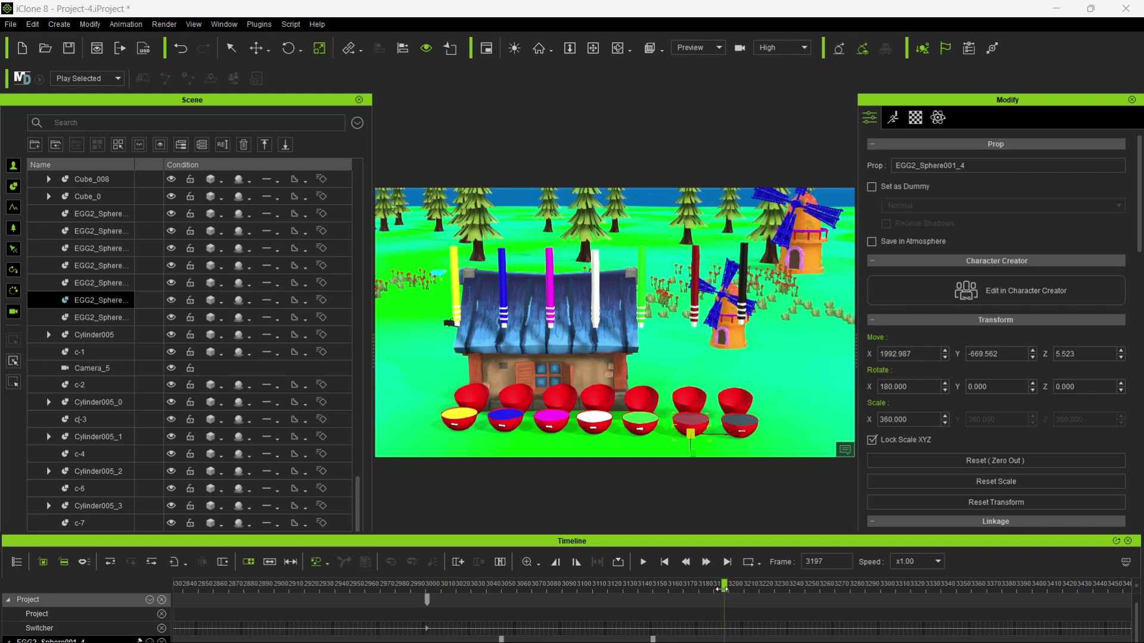
mouse_move(725, 585)
left_mouse_down()
mouse_move(692, 589)
mouse_move(702, 586)
left_mouse_up()
type("3180")
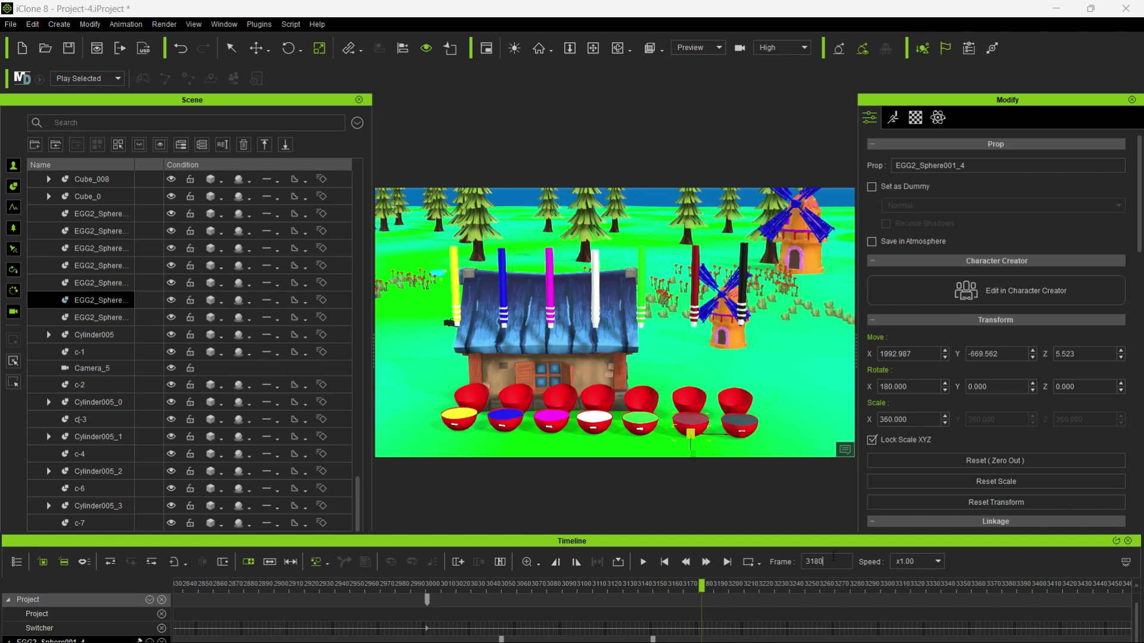
key("Return")
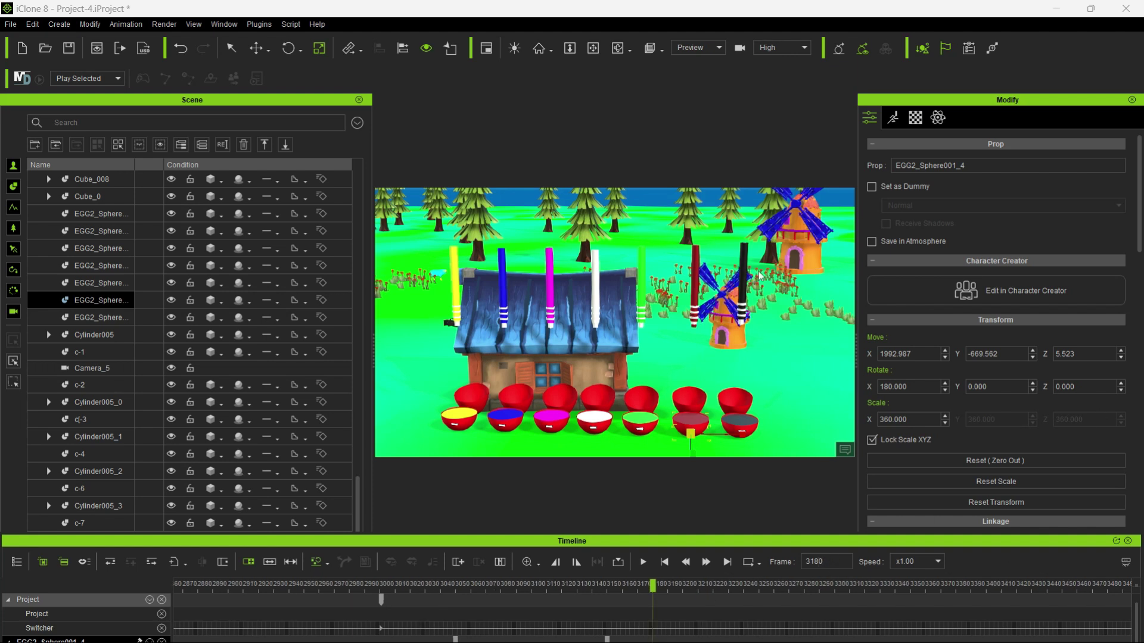
key("F3")
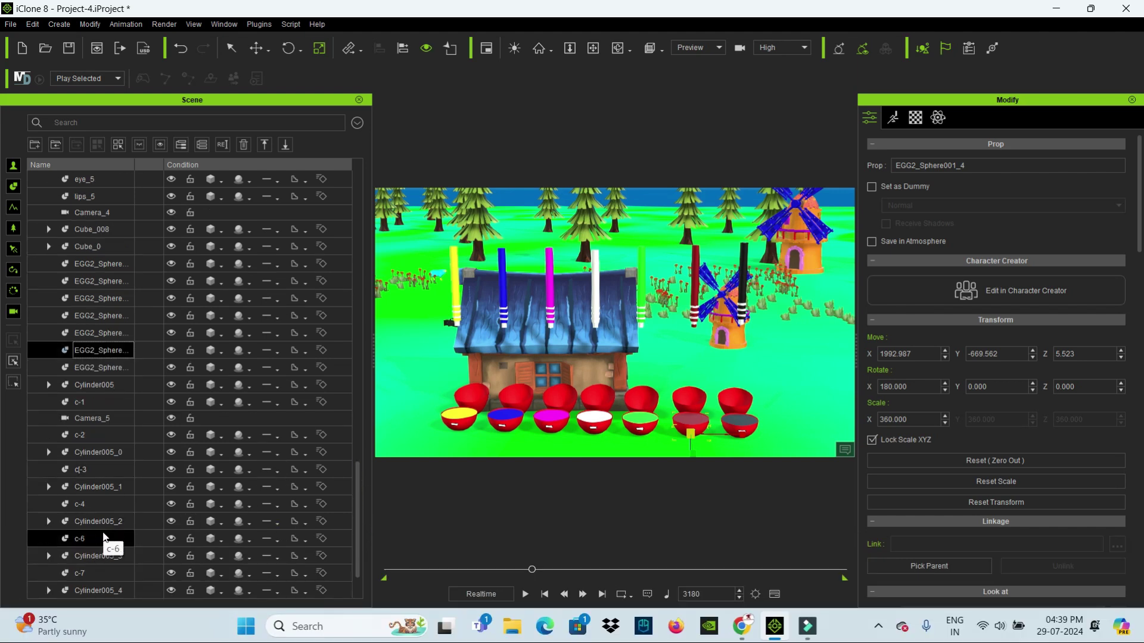
scroll(89, 542, "down", 1)
Select pencil c-8 and stretch it down into the last bowl at frame 3210.
left_click(92, 555)
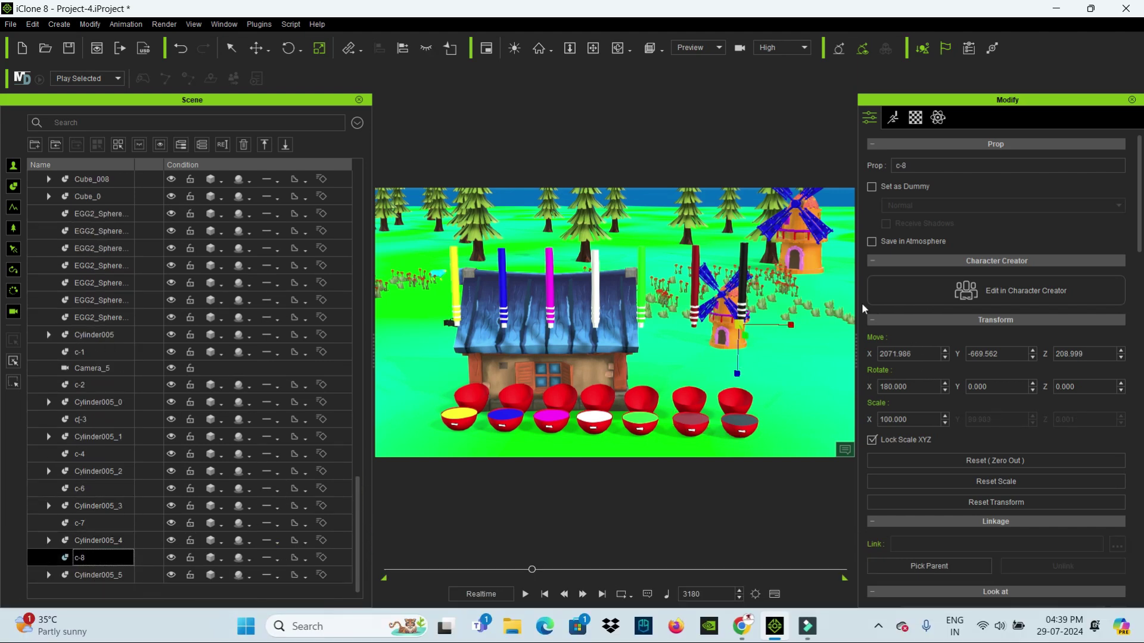
key("F3")
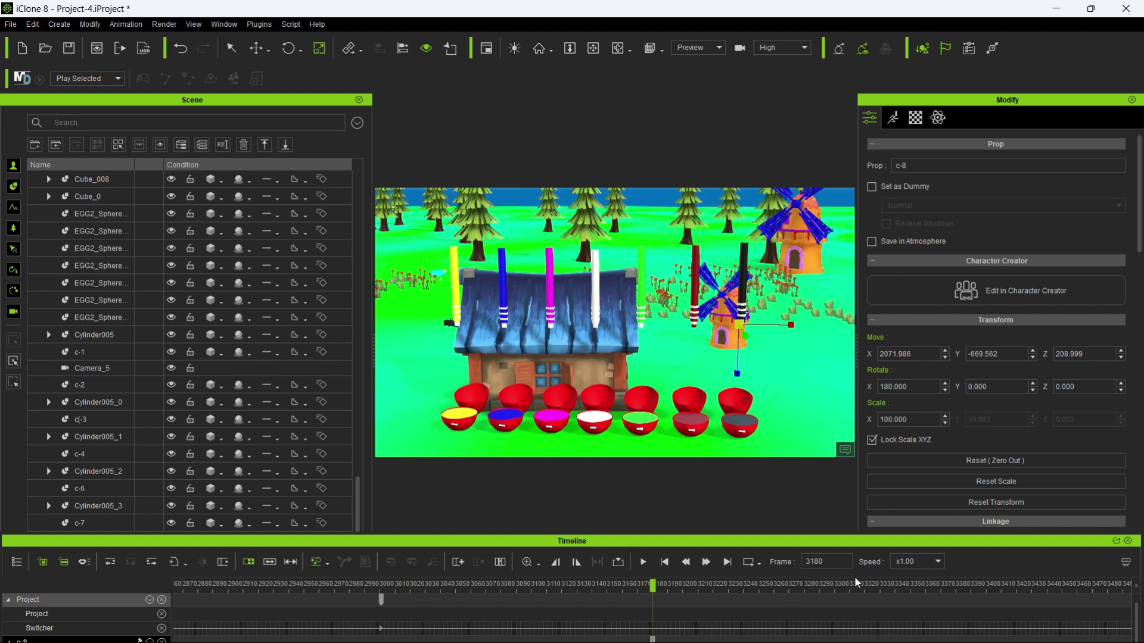
left_click(834, 563)
type("3210")
key("Return")
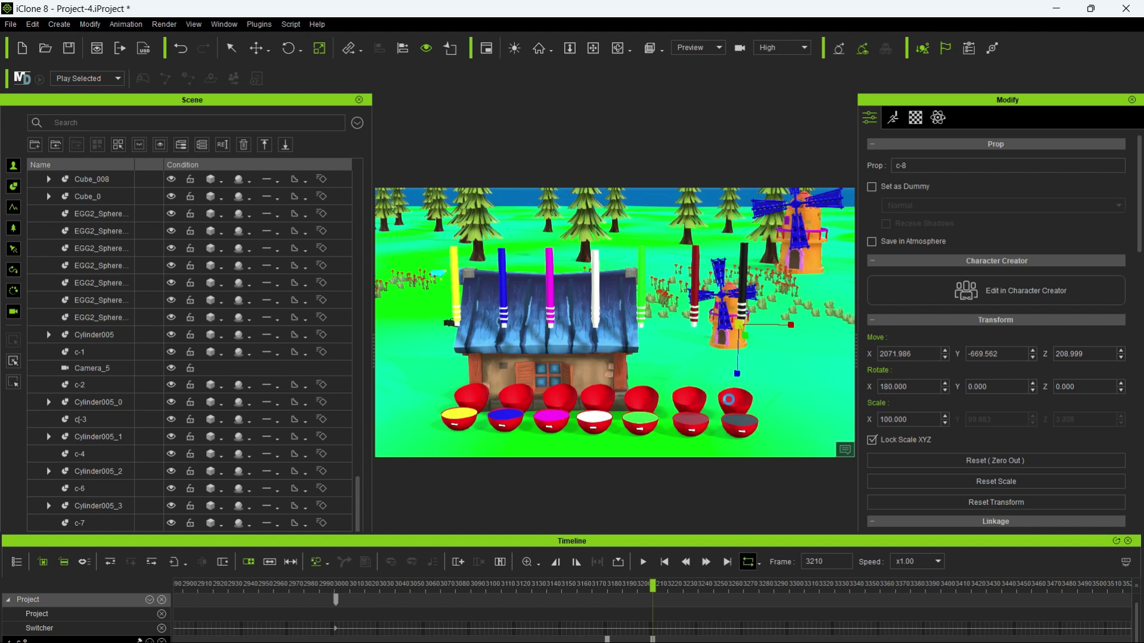
left_click_drag(742, 386, 736, 425)
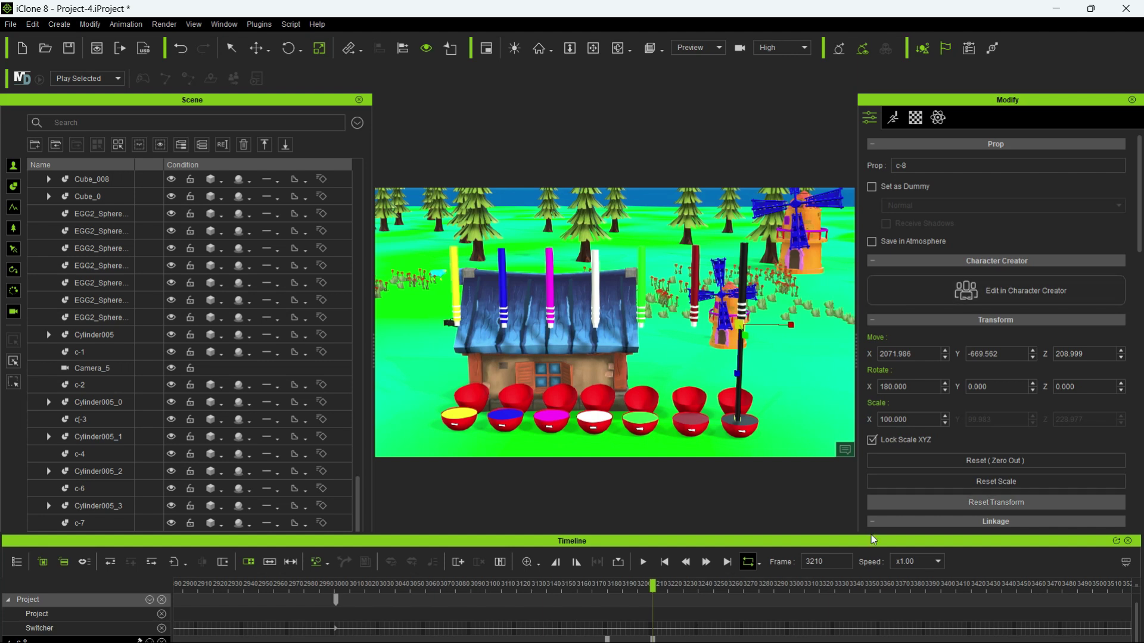
Key pencil c-8 shrinking back up out of the bowl at frame 3340.
key("BackSpace")
key("Return")
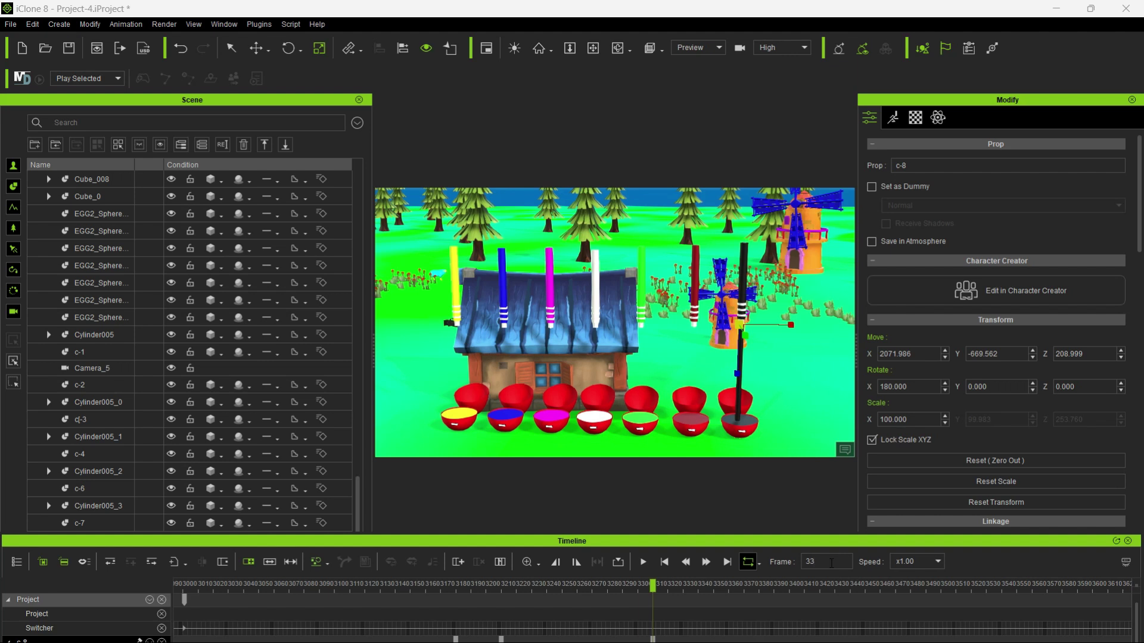
key("Return")
left_click_drag(742, 381, 753, 141)
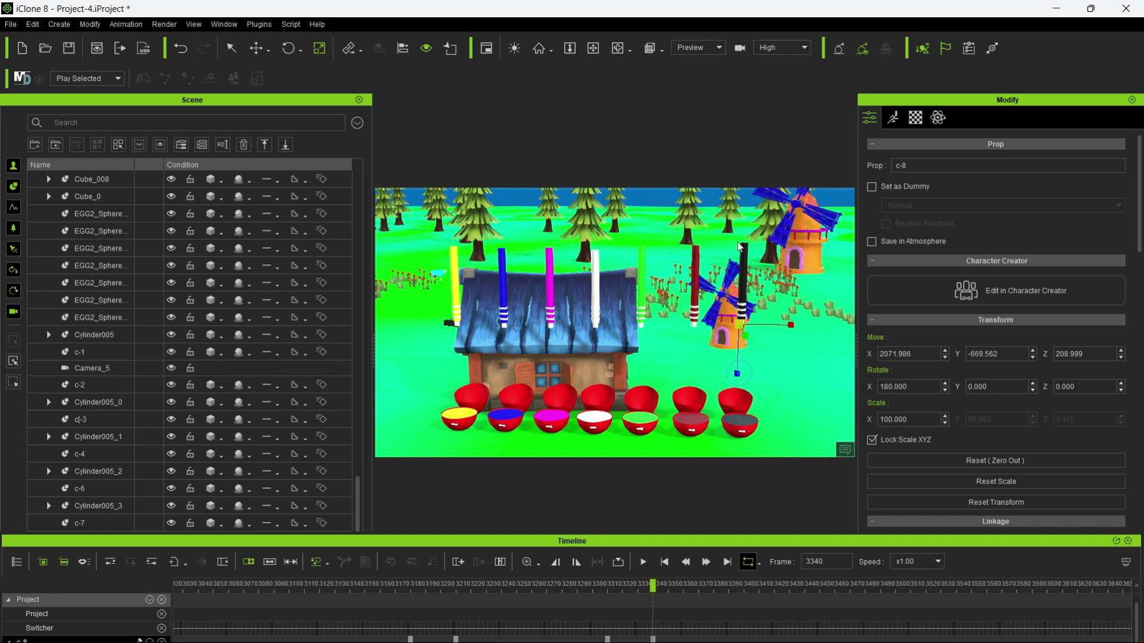
Return the timeline to frame 3210.
left_click(830, 562)
type("3341")
key("Return")
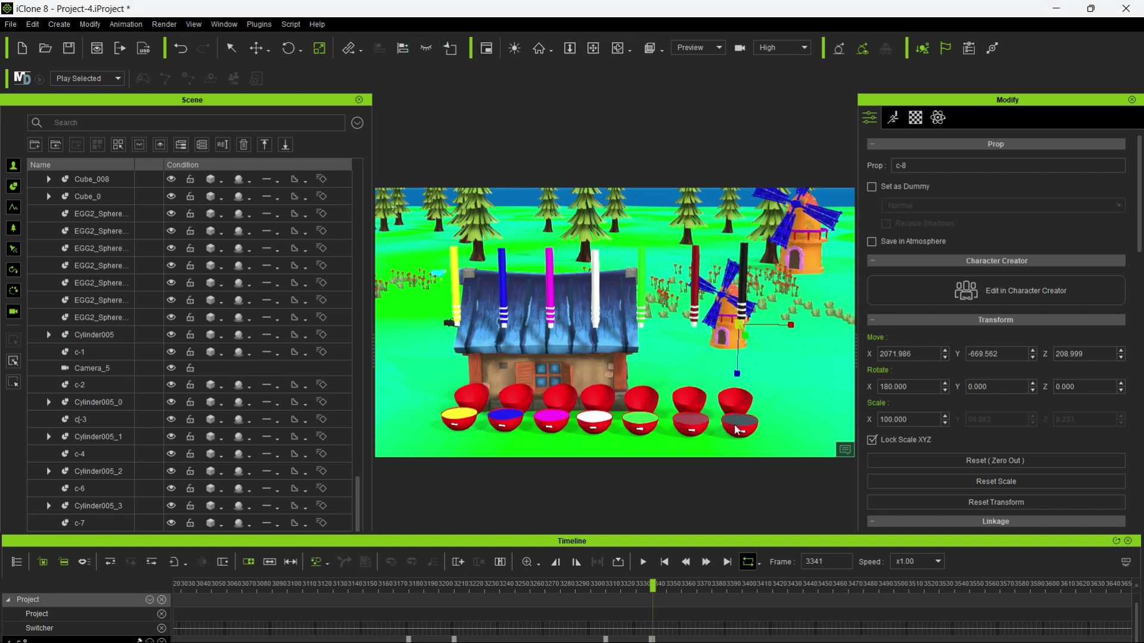
left_click(855, 563)
key("BackSpace")
key("BackSpace")
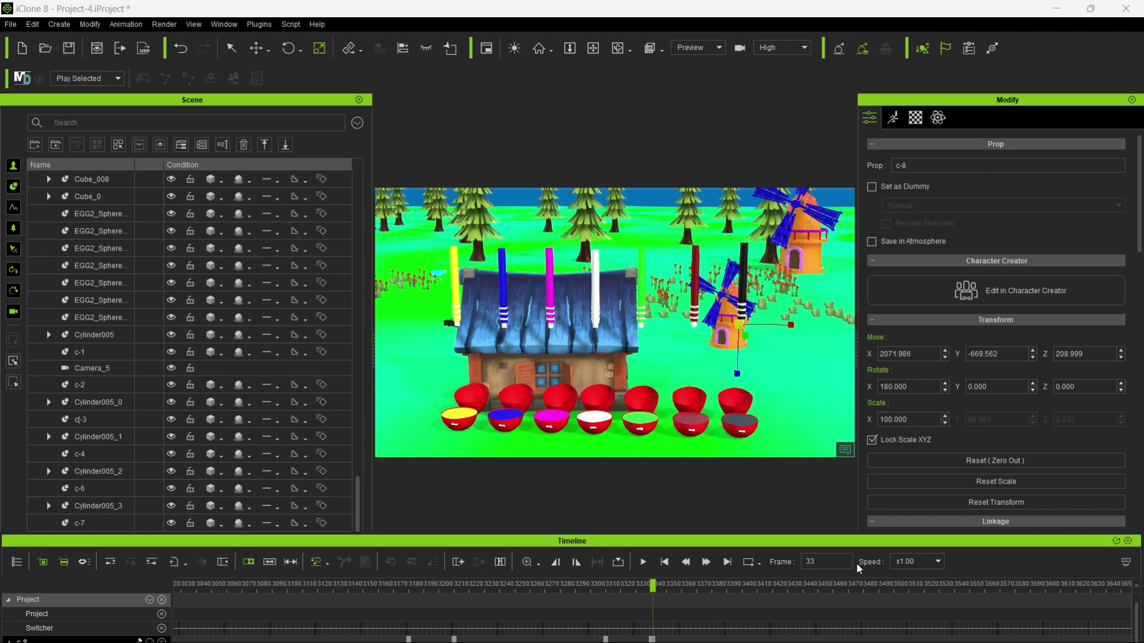
key("BackSpace")
type("210")
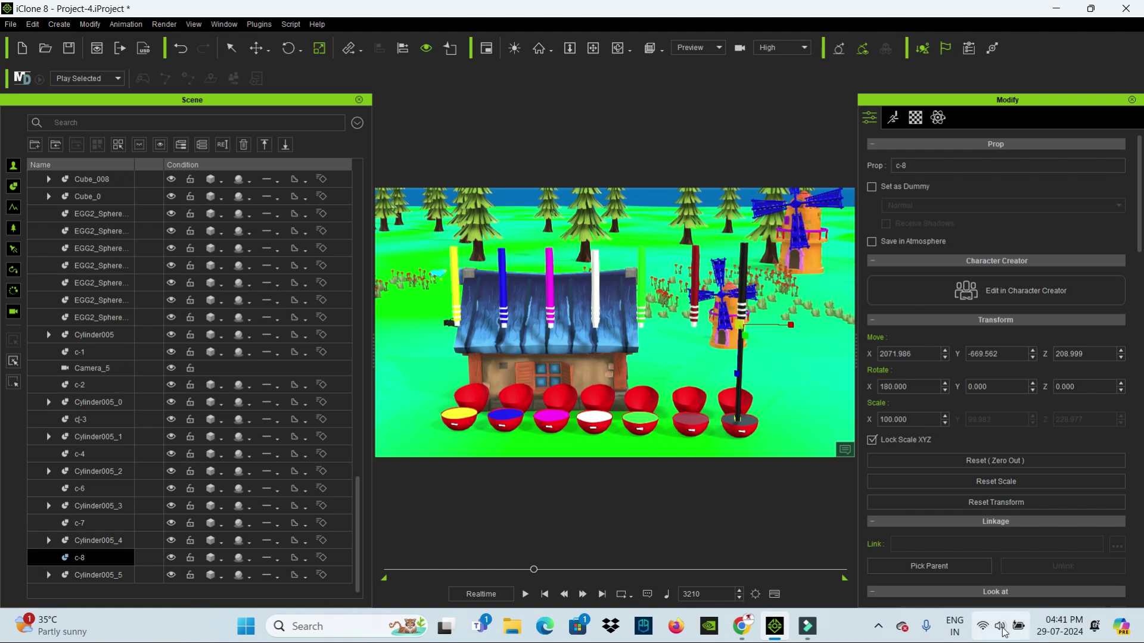
Select the last bowl's liquid EGG2_Sphere001_5 and bring the playhead to frame 3210.
left_click(999, 625)
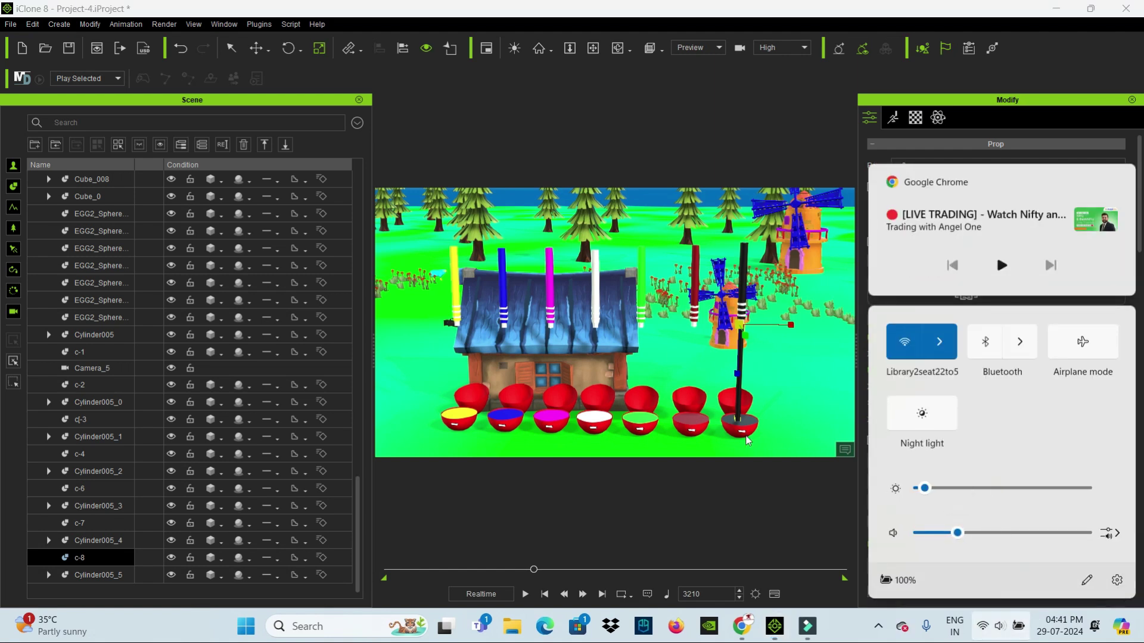
left_click(748, 425)
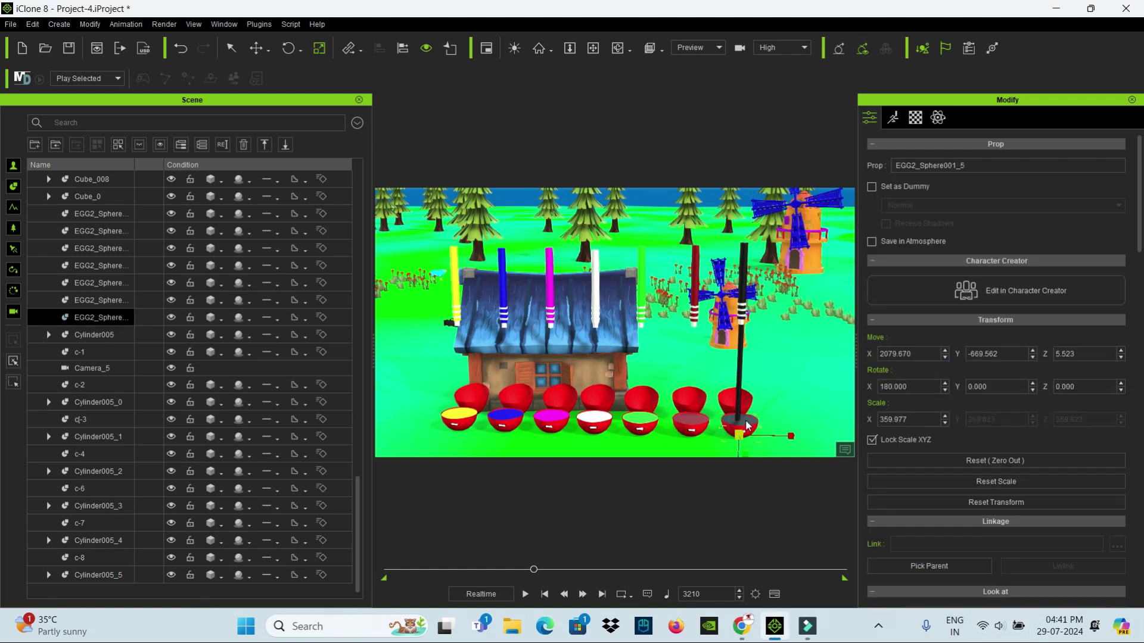
key("F3")
left_click(651, 585)
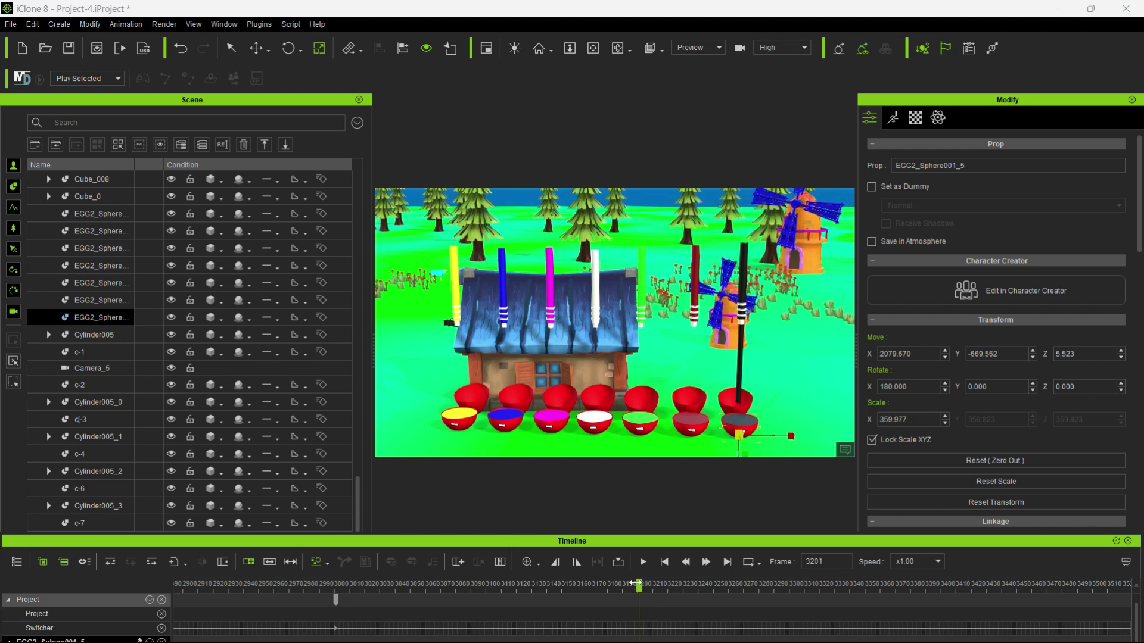
left_click_drag(651, 585, 645, 585)
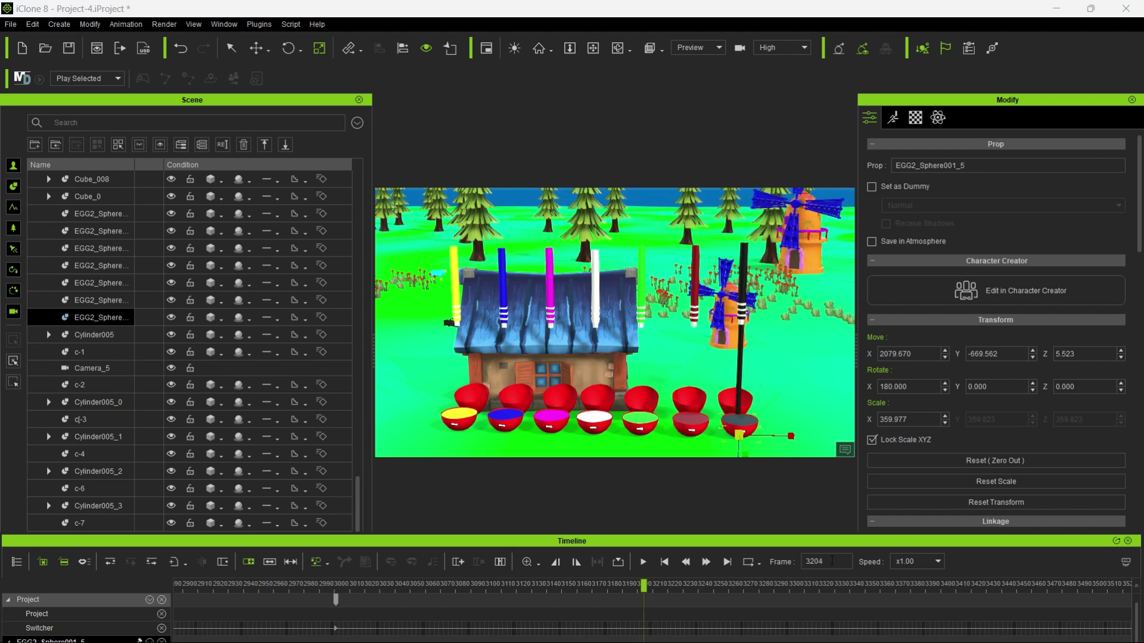
left_click(657, 565)
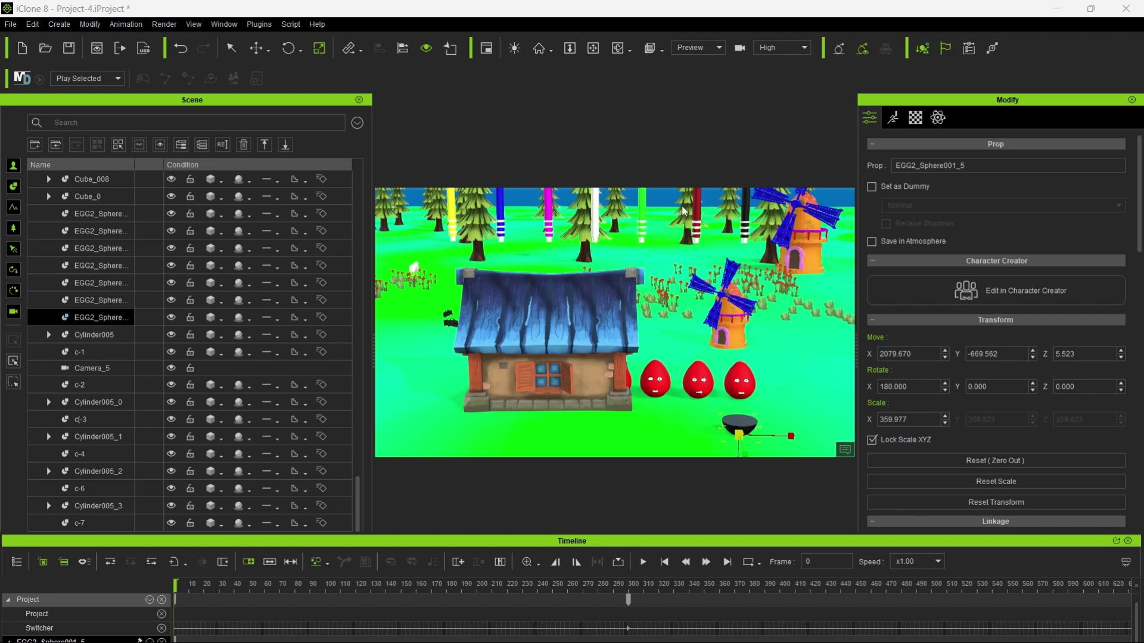
left_click(426, 50)
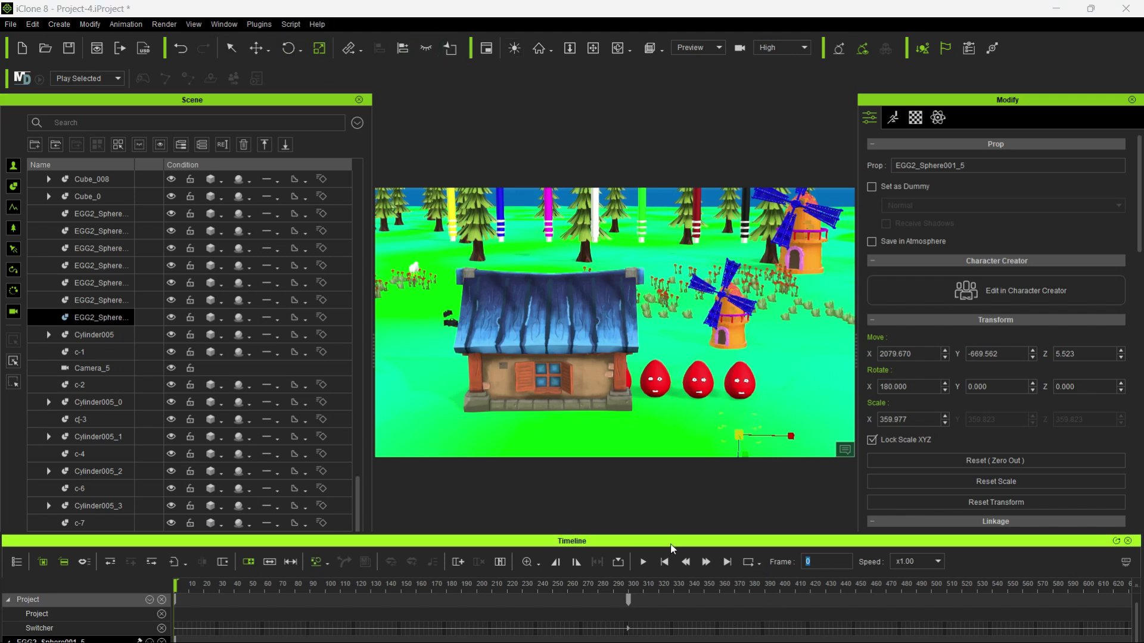
type("3210")
key("Return")
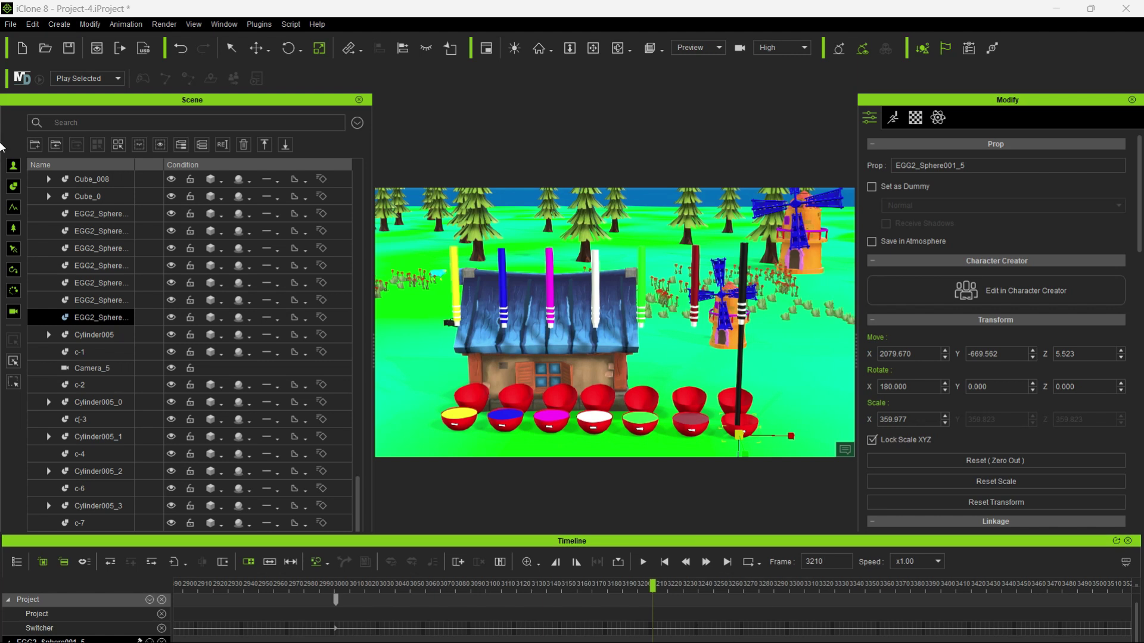
left_click(426, 48)
Set the liquid's diffuse colour to black #000000.
left_click(916, 117)
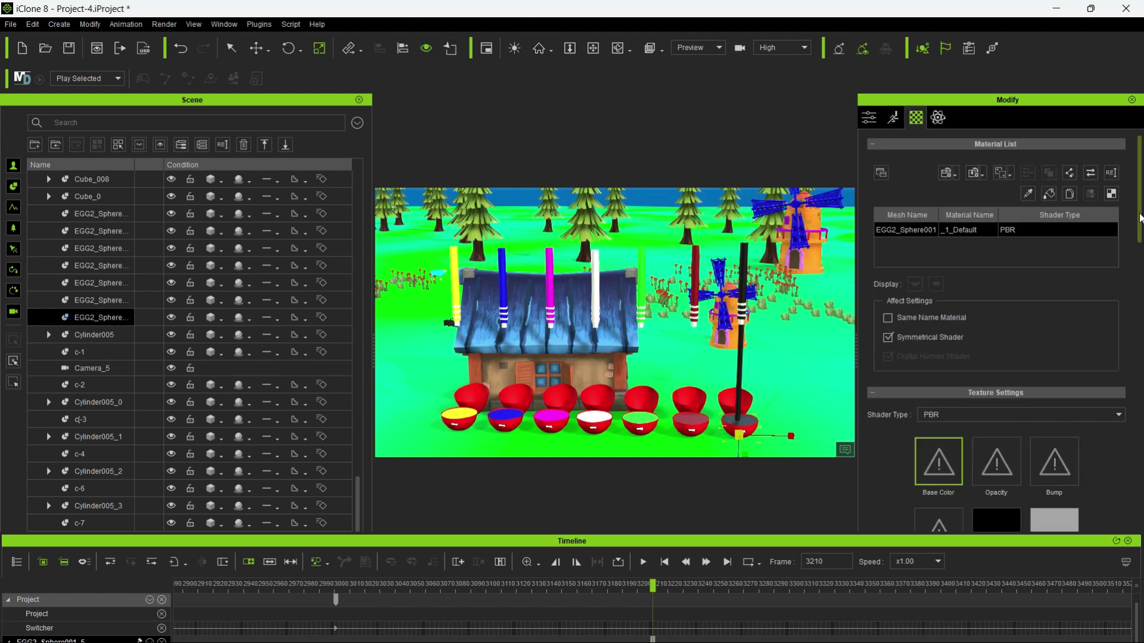
left_click_drag(1139, 214, 1141, 310)
scroll(934, 390, "down", 1)
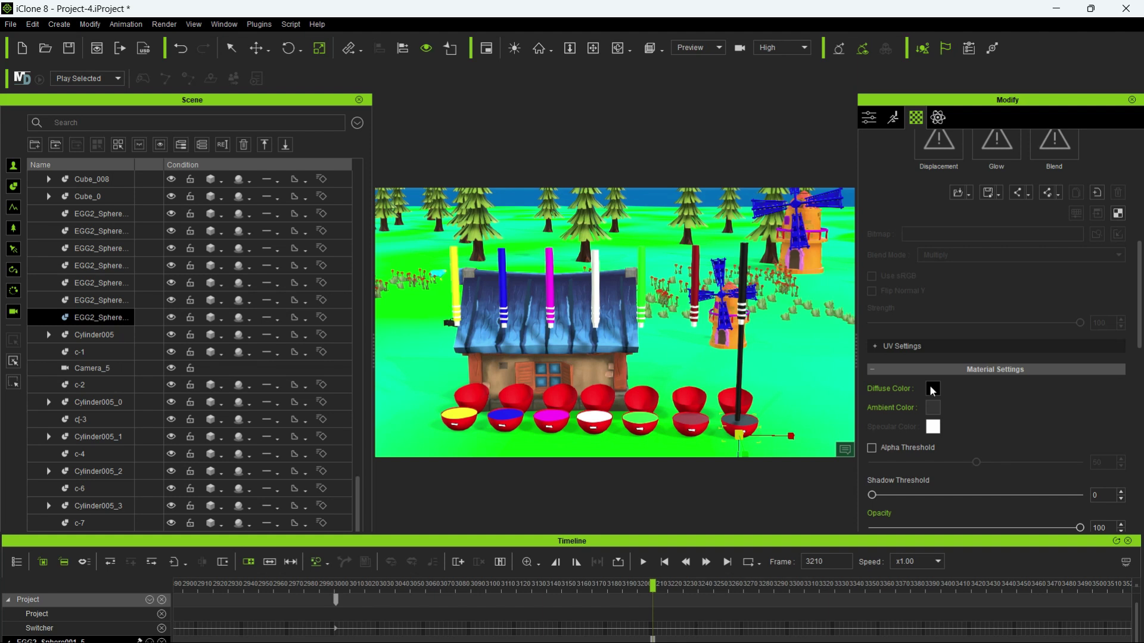
left_click(933, 390)
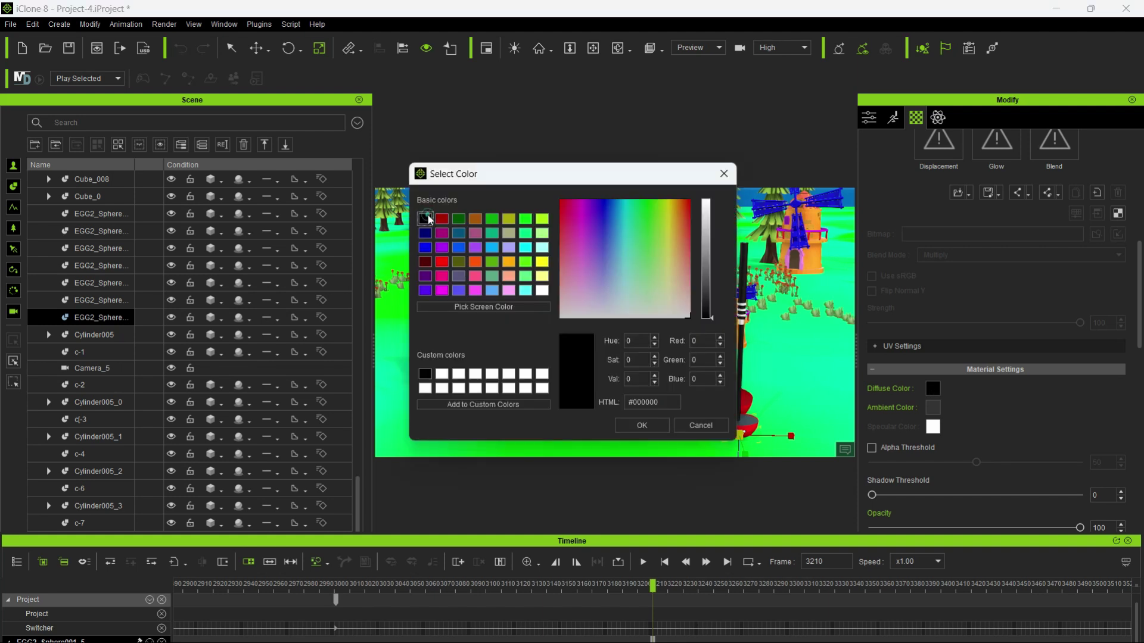
left_click(640, 425)
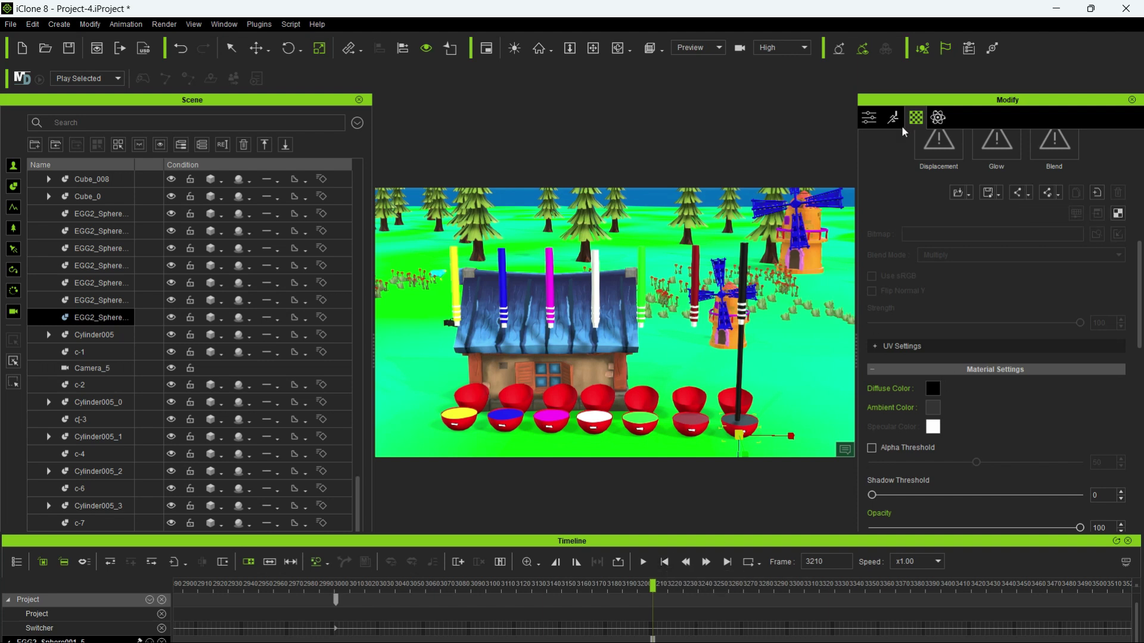
left_click(868, 117)
Key the liquid's Scale X at 0 on frame 3210 and 360 on frame 3310.
double_click(920, 415)
type("0")
key("Return")
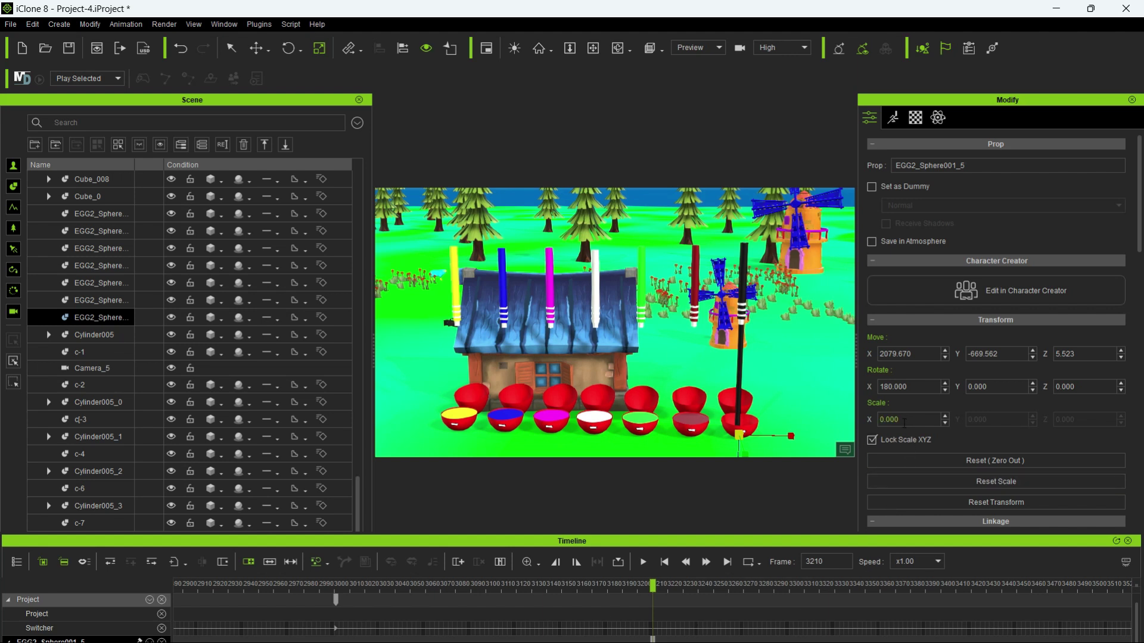
type("3310")
key("Return")
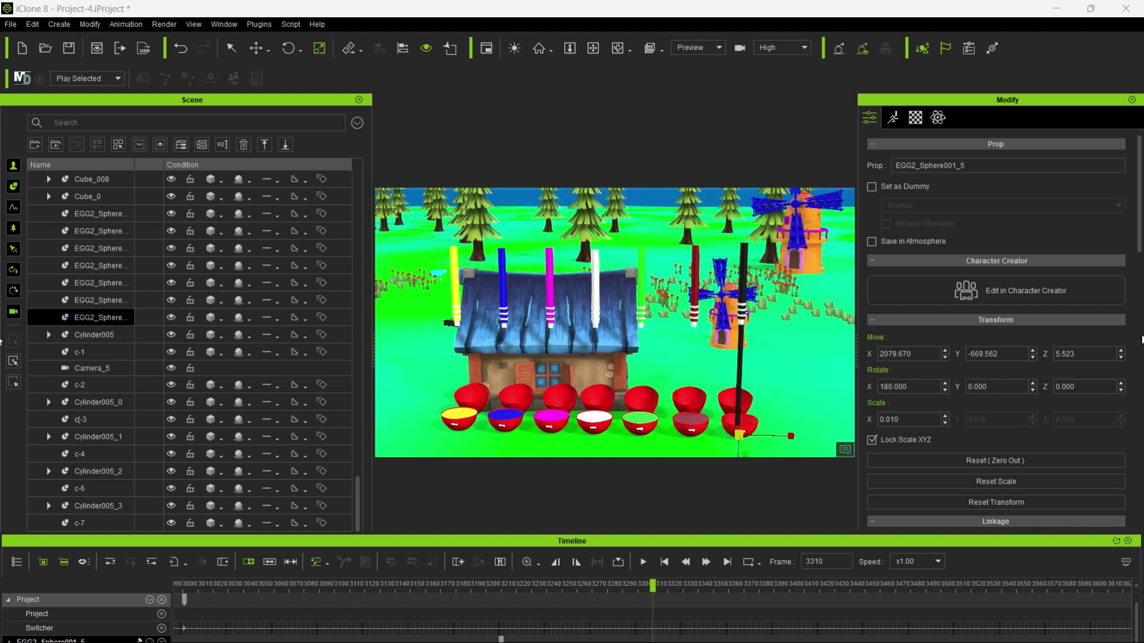
double_click(906, 419)
type("360")
key("Return")
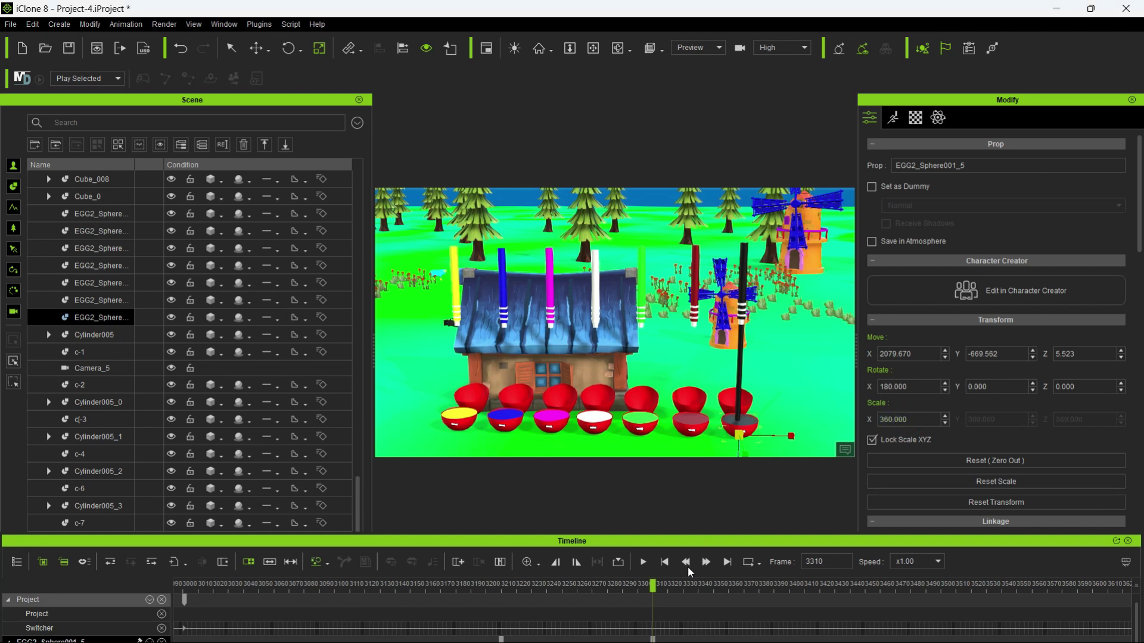
key("space")
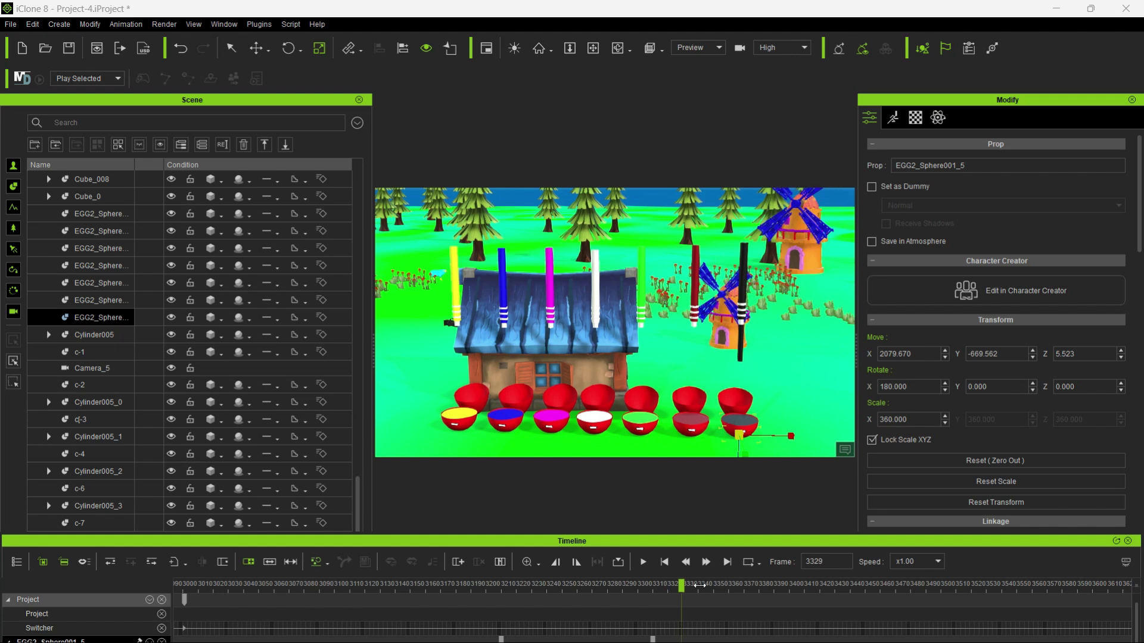
From frame 2000, hide the Scene panel and timeline, then play the animation.
type("2000")
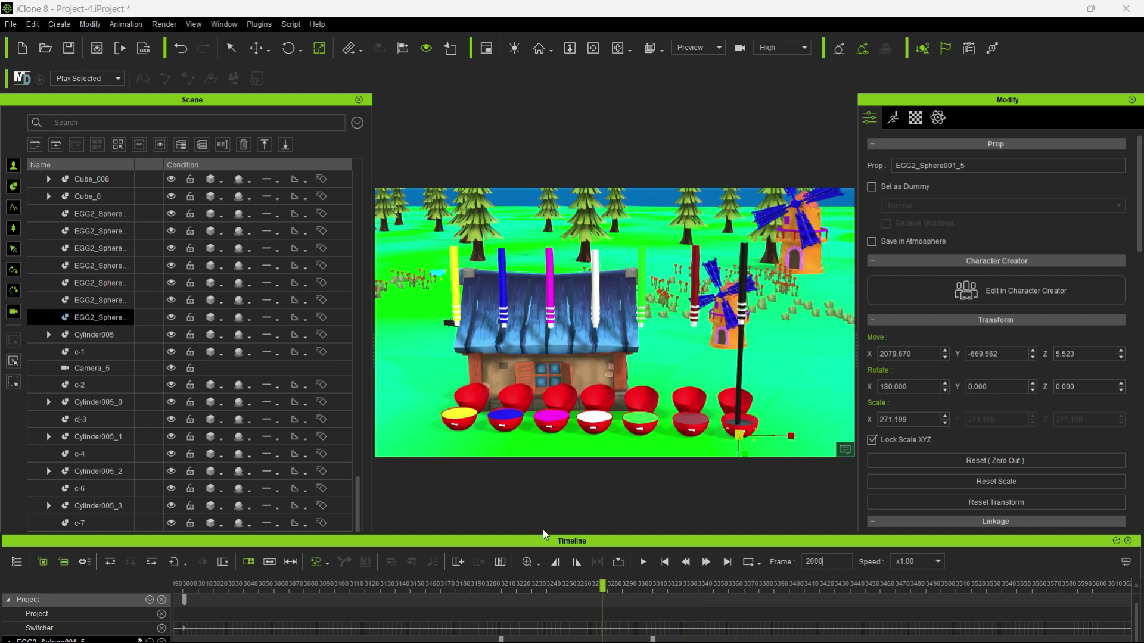
key("Return")
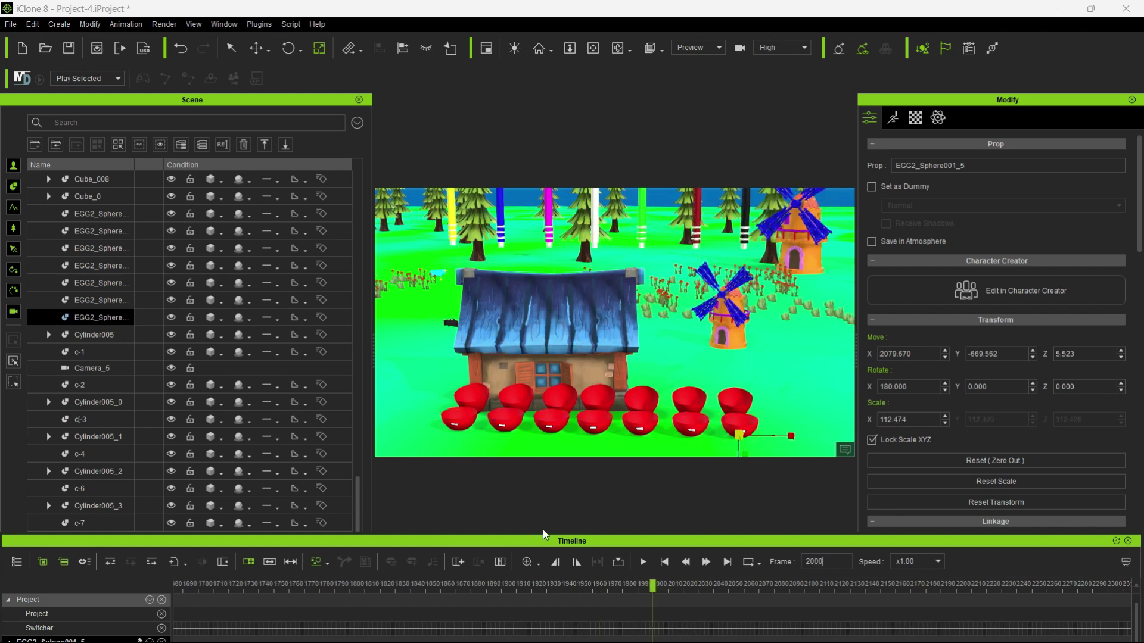
key("F5")
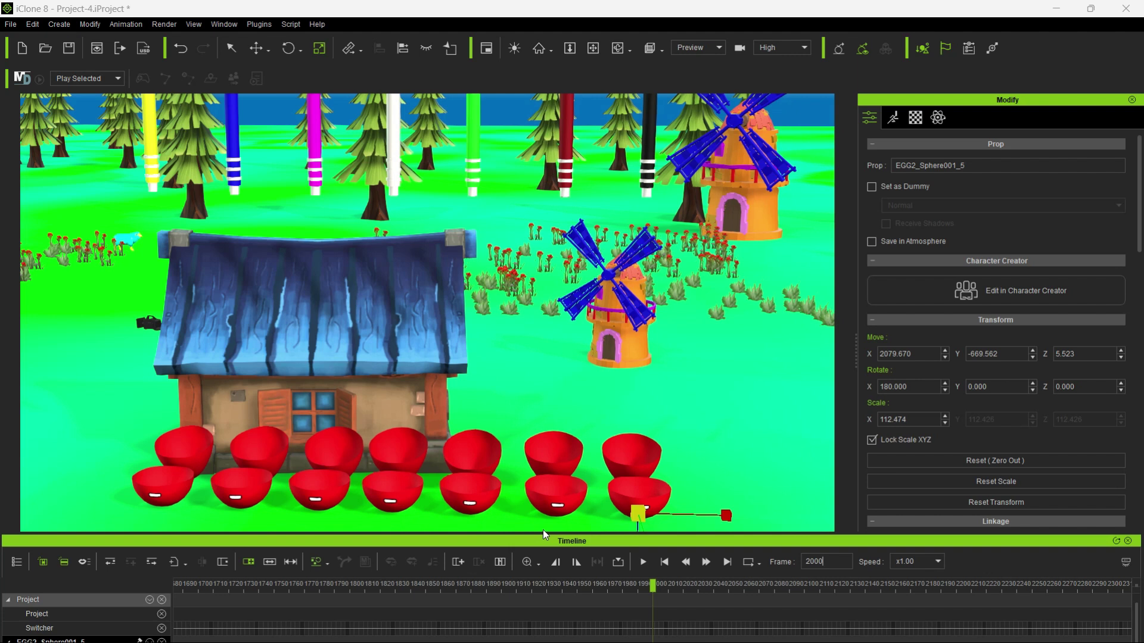
key("F3")
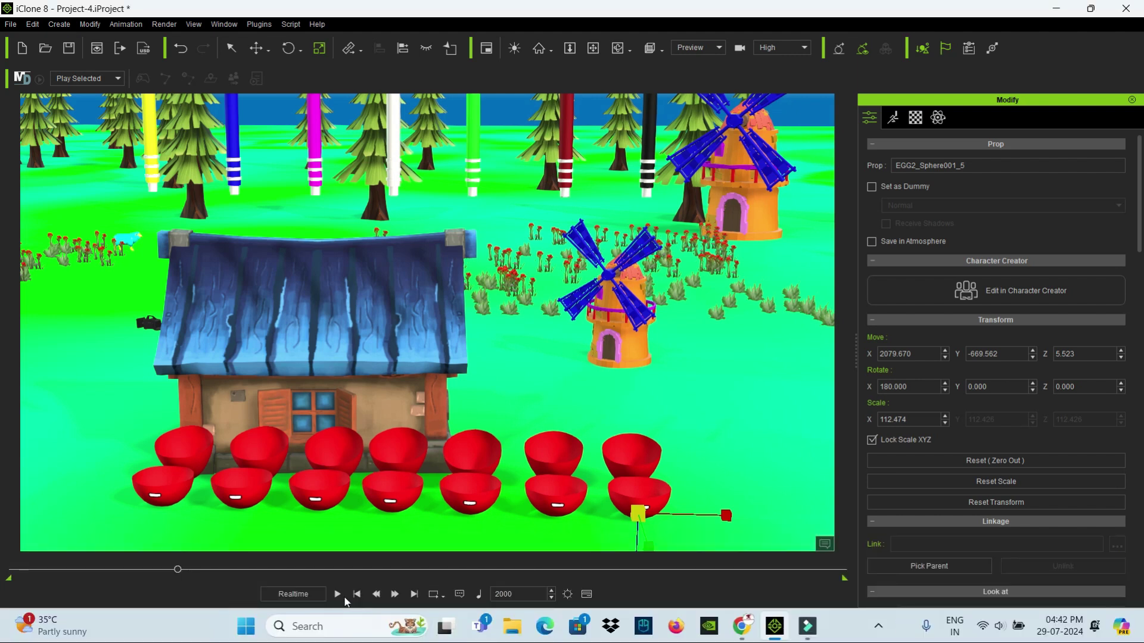
left_click(338, 594)
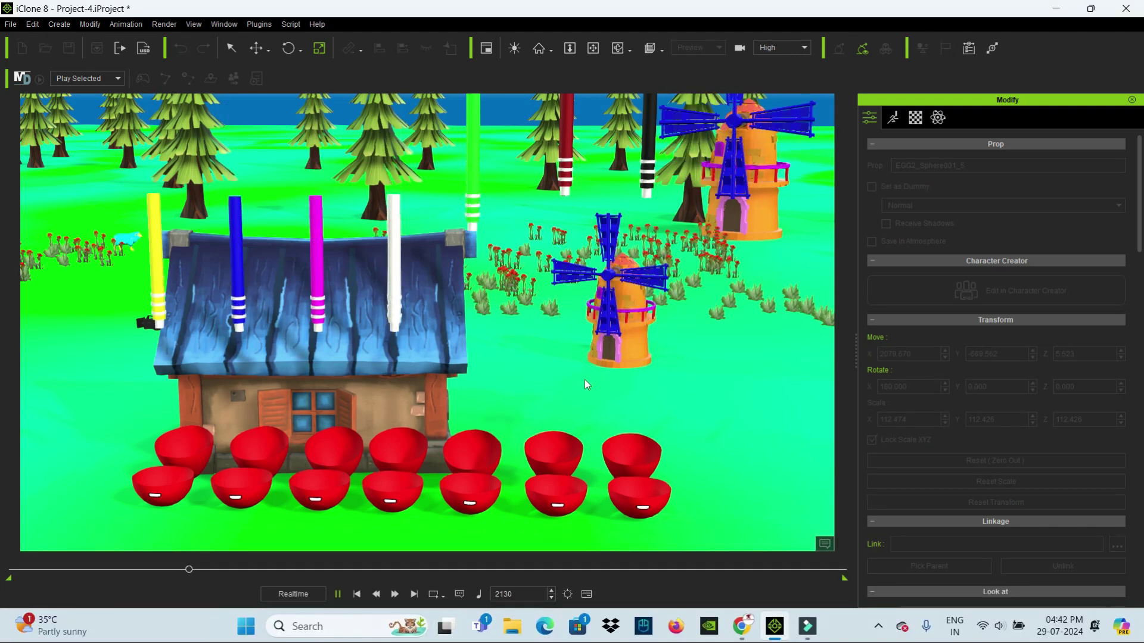